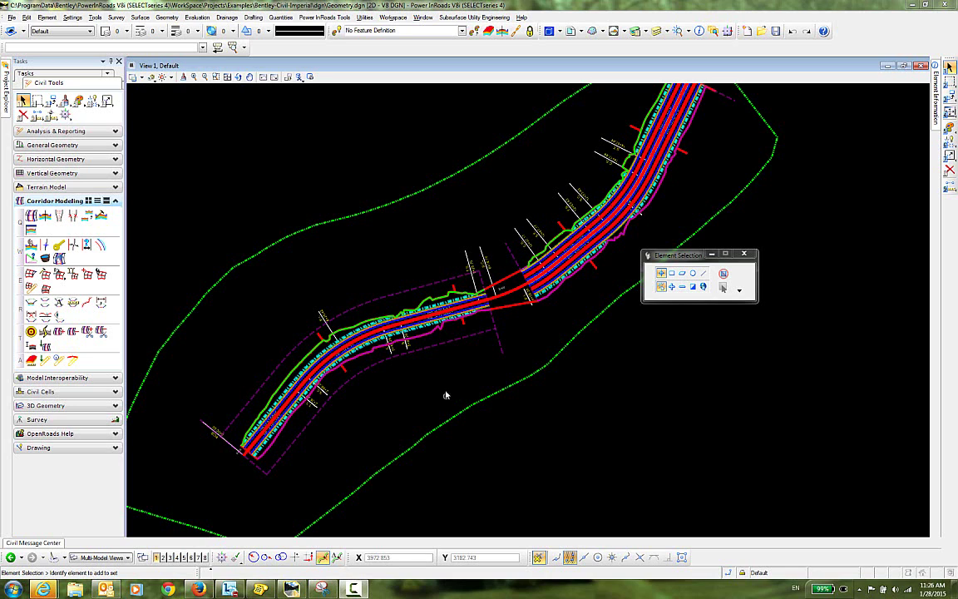
Open the template of the 2 Lane Rural drop, examine its roadway cross section, and close it without changes.
click(424, 339)
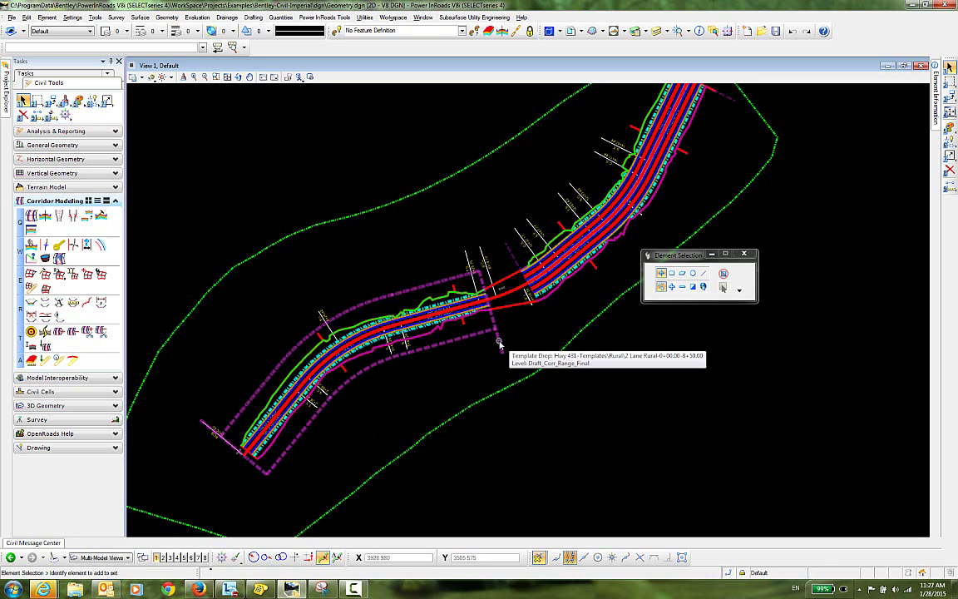
click(499, 343)
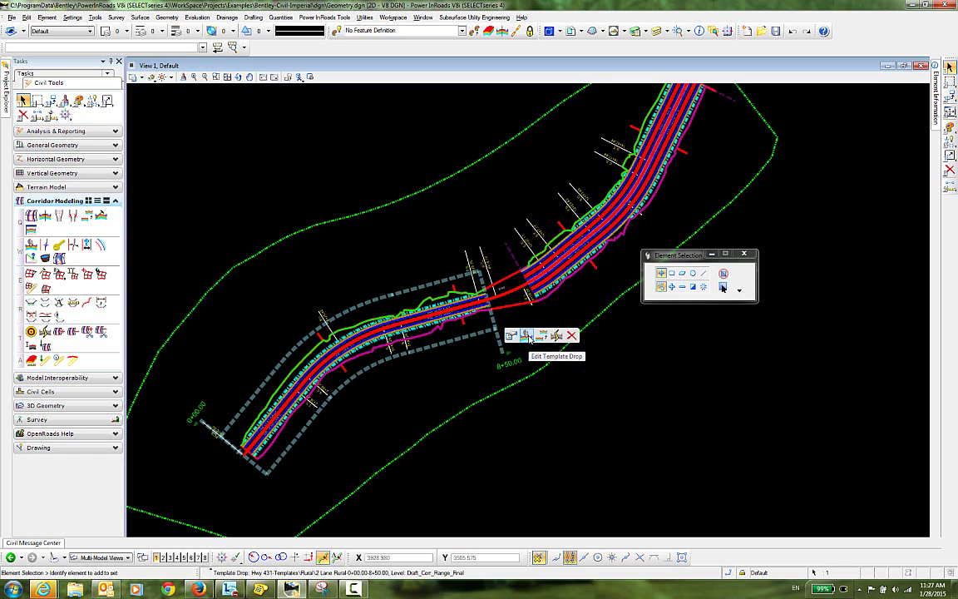
click(529, 337)
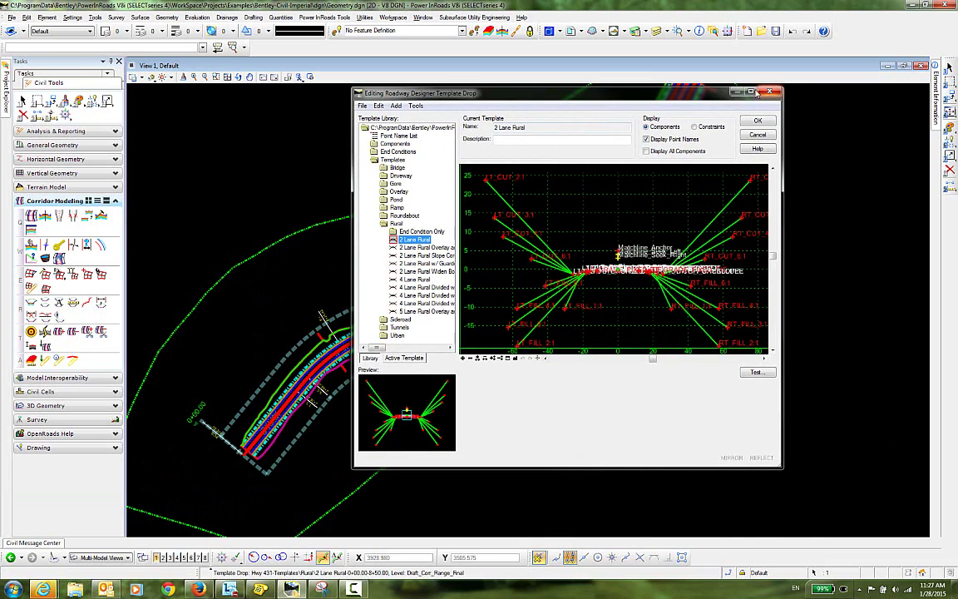
click(754, 93)
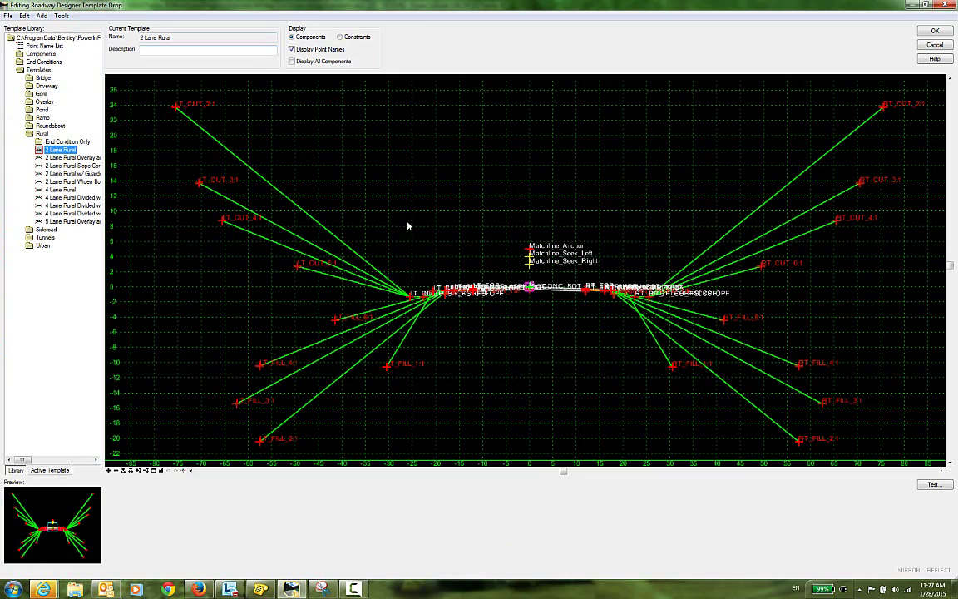
scroll(534, 310, up, 2)
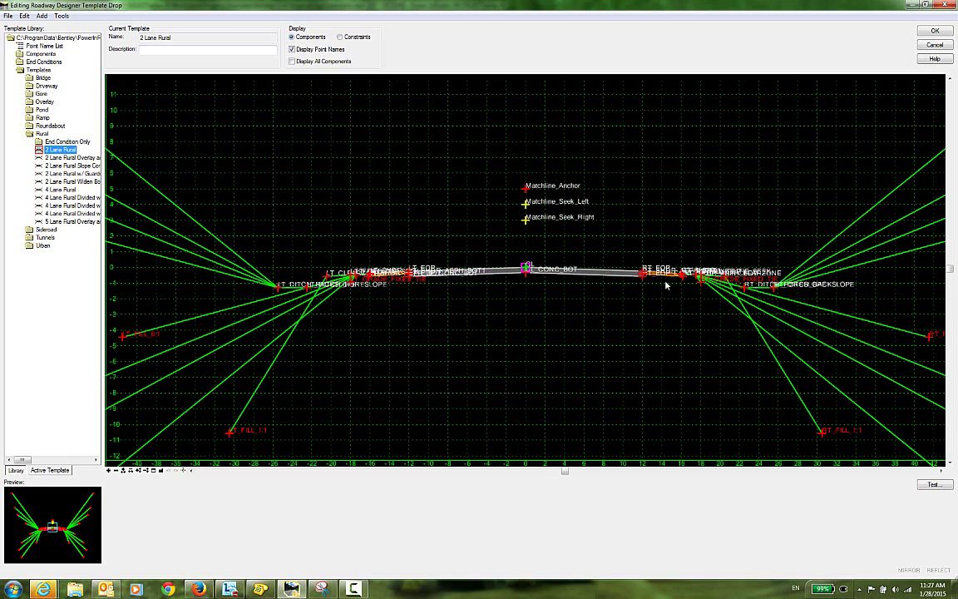
click(932, 46)
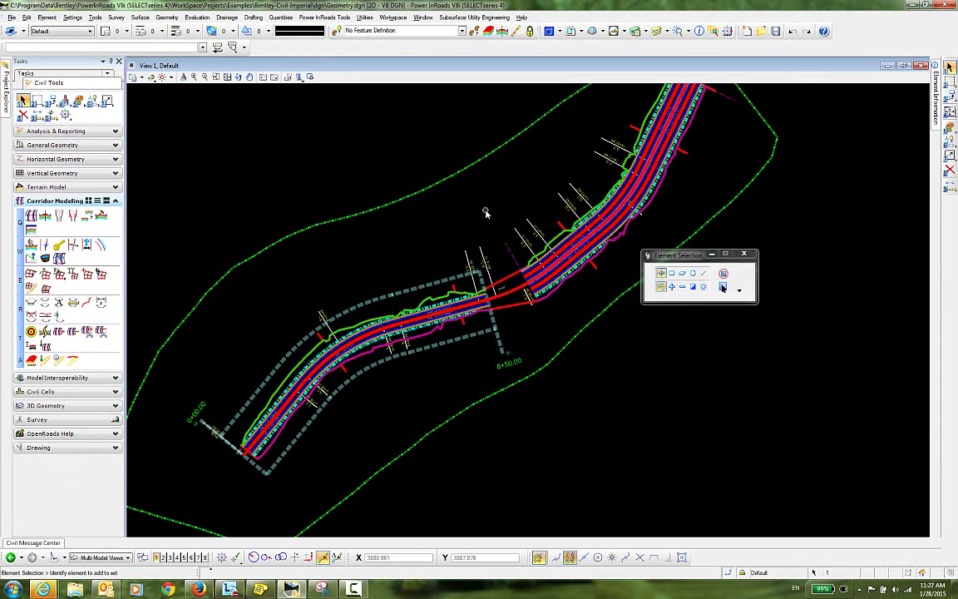
Open the template of the 4 Lane Rural Divided with Grass or Crossover drop, examine its median and CL_DITCH point, and close it.
click(516, 260)
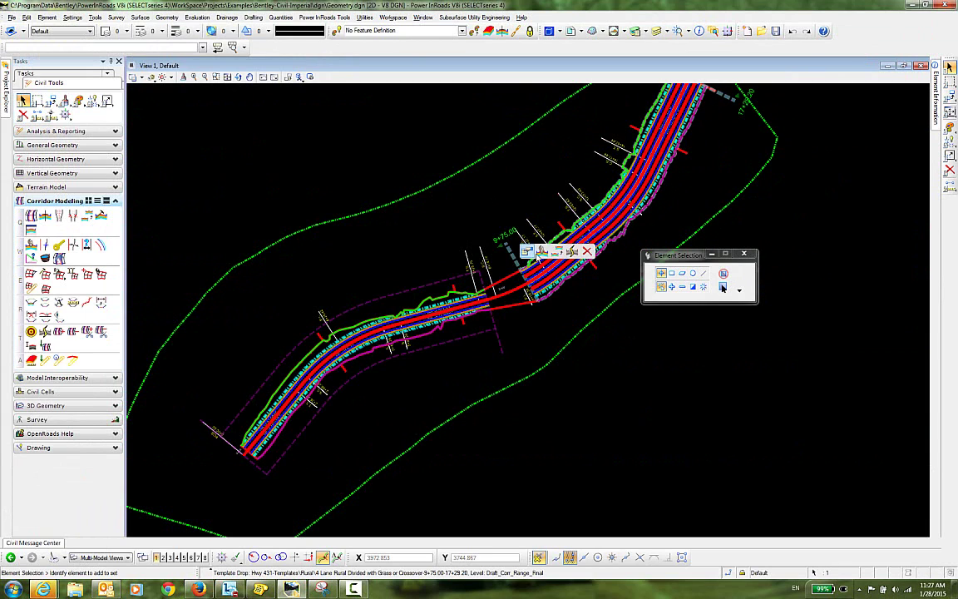
click(542, 252)
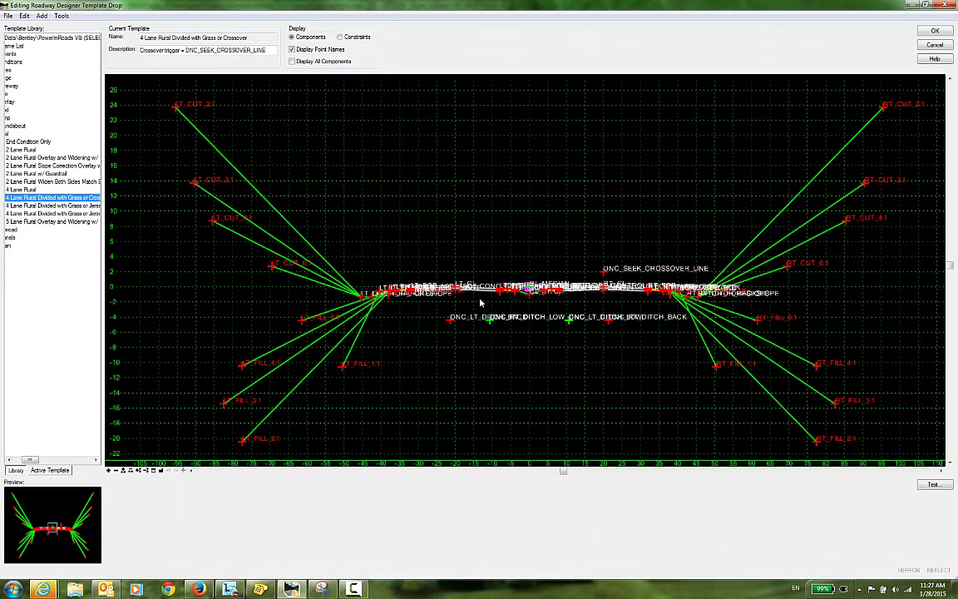
scroll(516, 305, up, 1)
scroll(516, 304, up, 2)
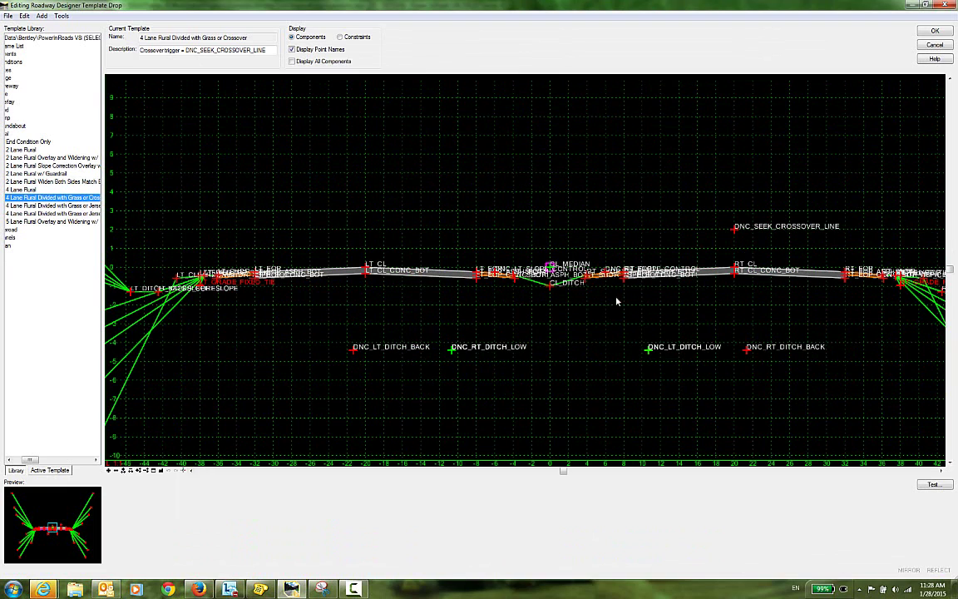
mouse_move(550, 291)
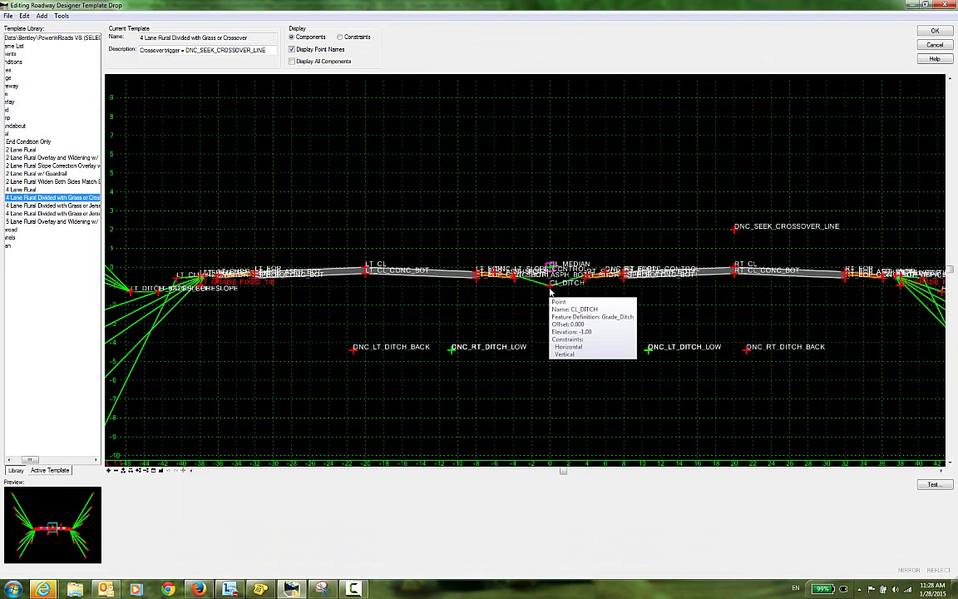
click(937, 32)
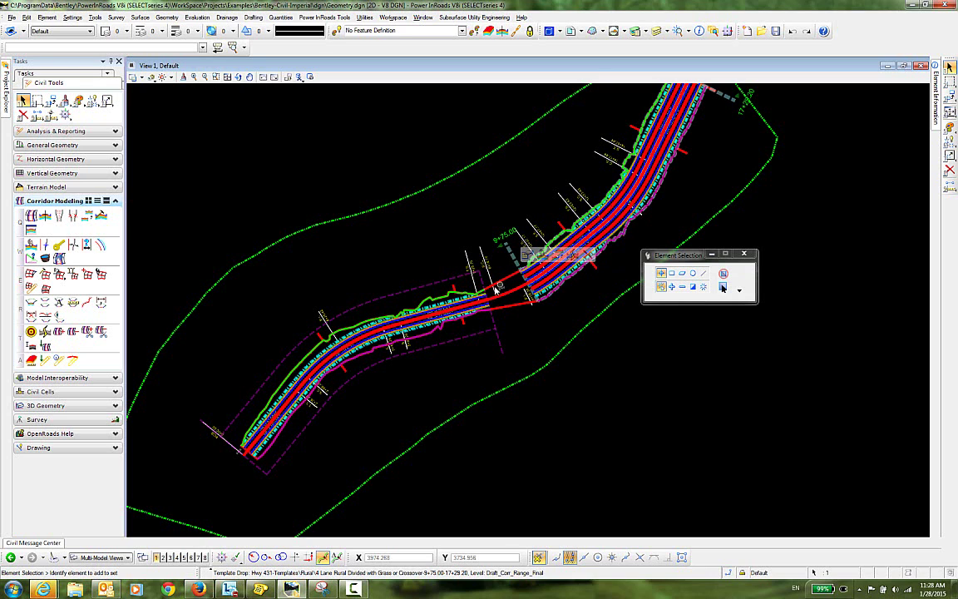
Set the start station of the 4-lane divided template drop to 9+50.00.
click(500, 341)
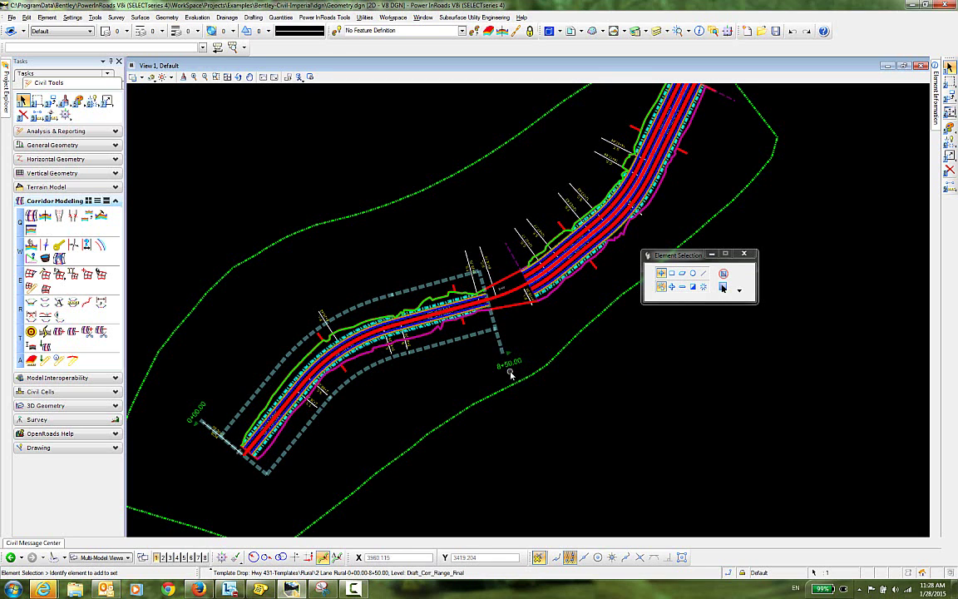
click(511, 255)
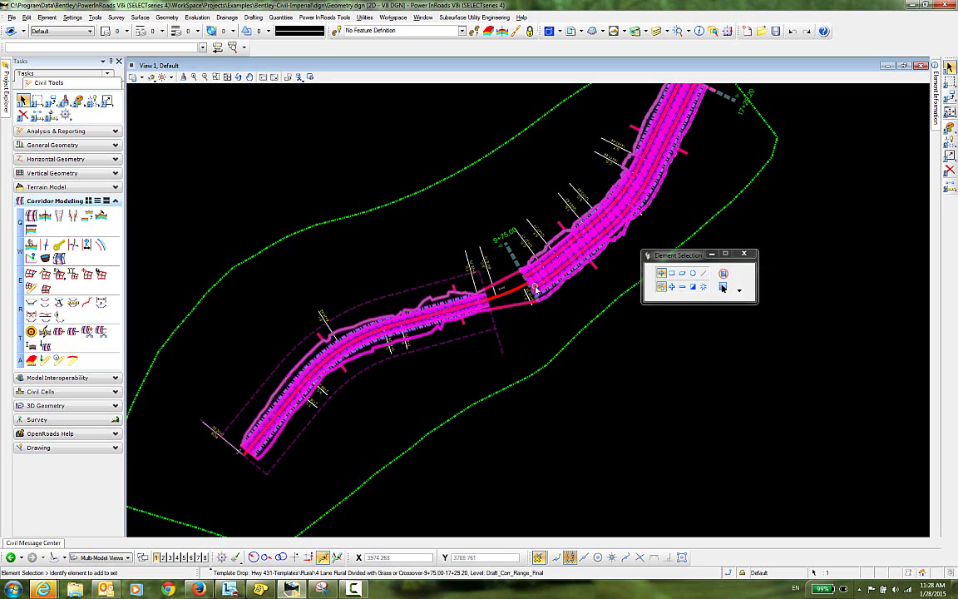
click(509, 236)
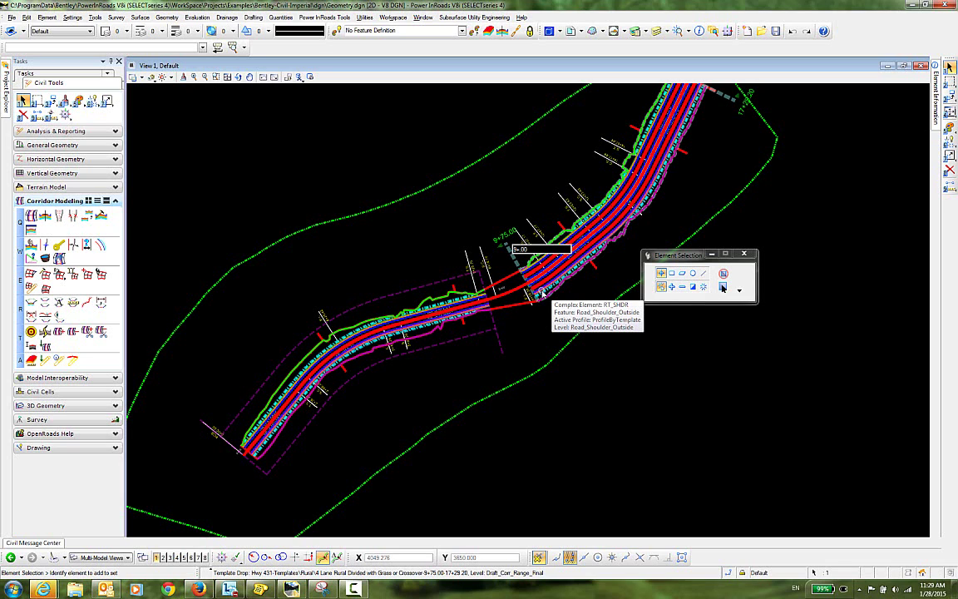
text(9+50.00)
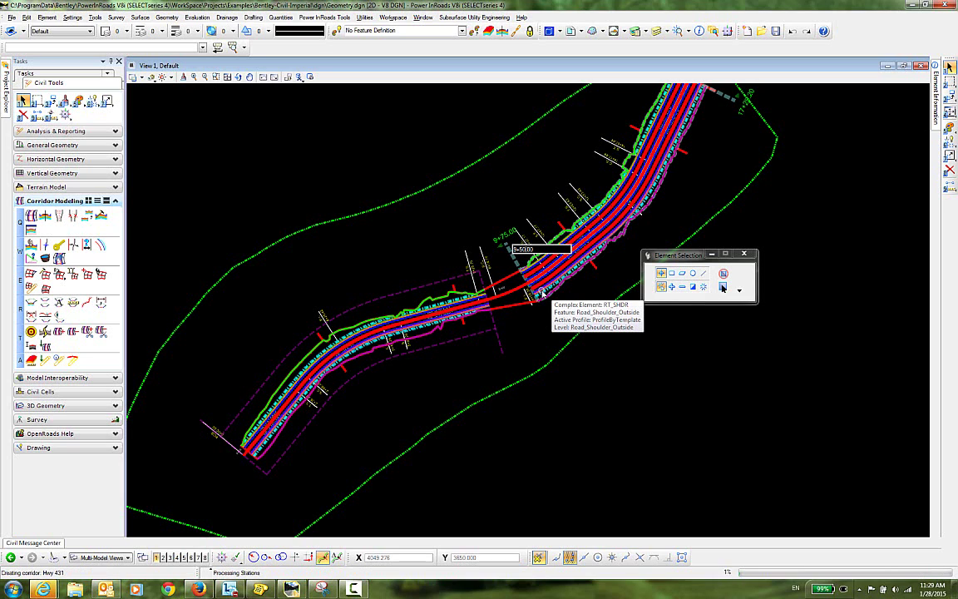
key(Return)
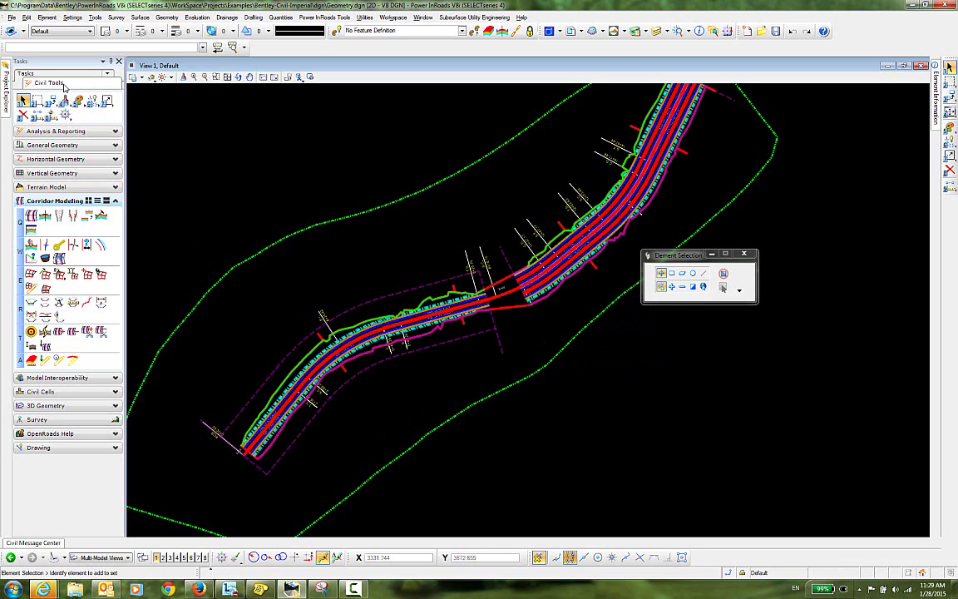
Create a transition between the 2 Lane Rural template drop and the 4-lane divided template drop.
click(59, 218)
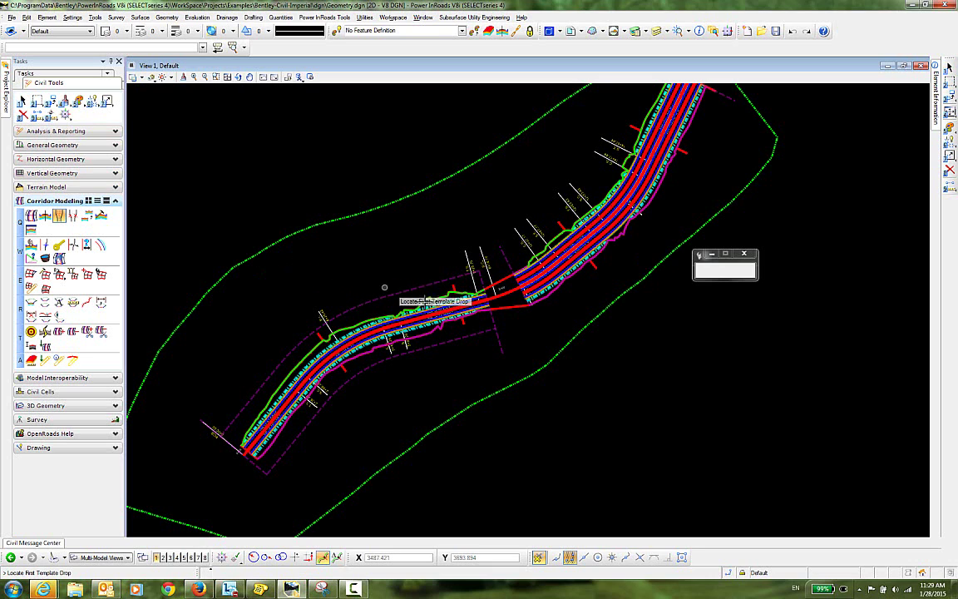
click(495, 337)
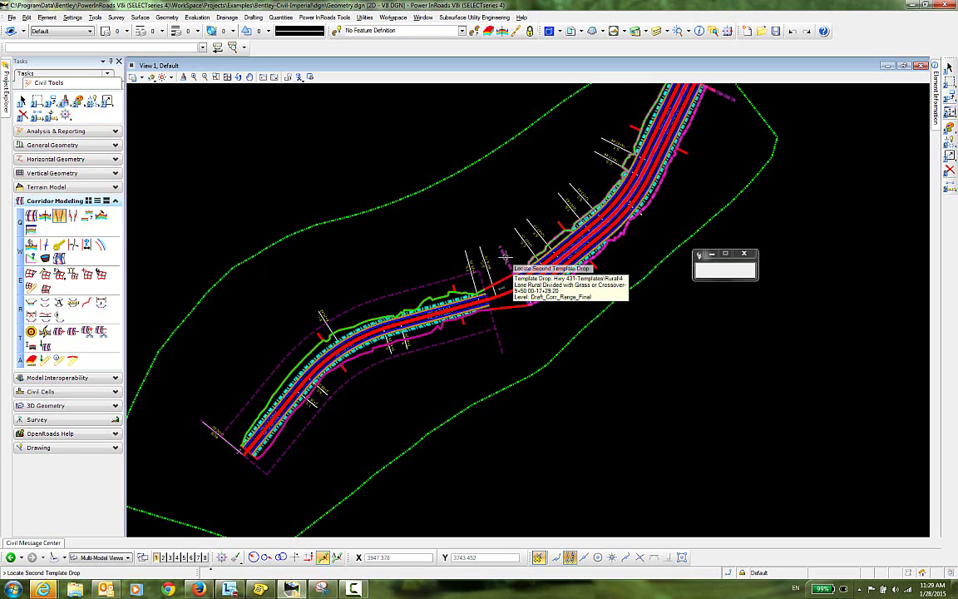
click(531, 348)
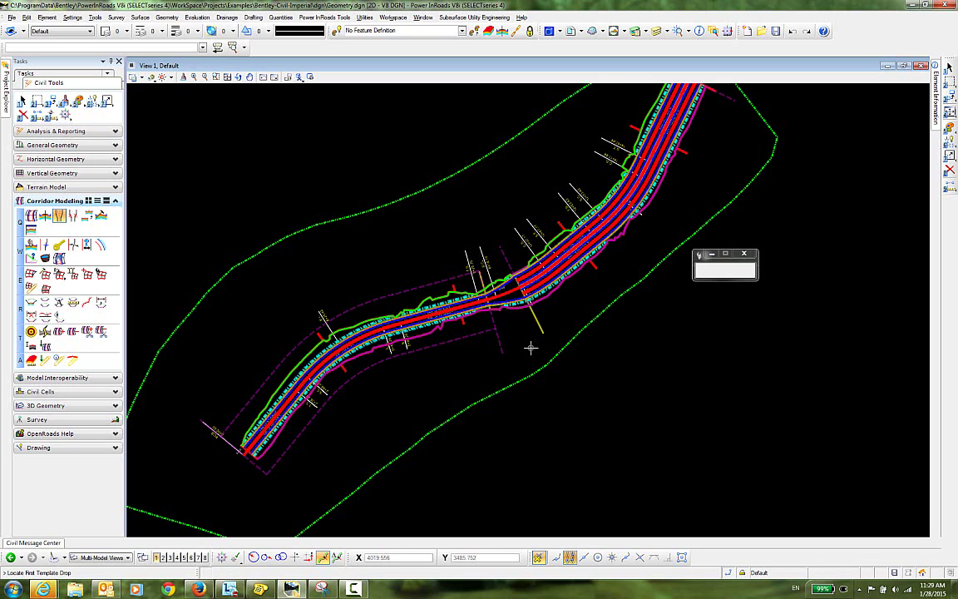
Open the new transition between the 2-lane and 4-lane drops for editing in a maximized window and identify its LT_CL point.
scroll(493, 313, up, 2)
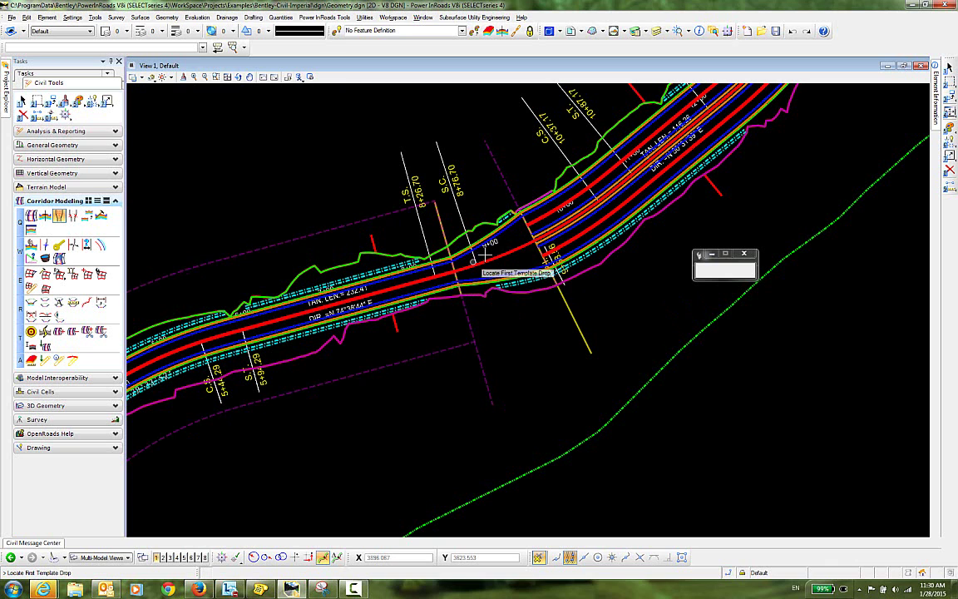
middle_drag(533, 337, 545, 333)
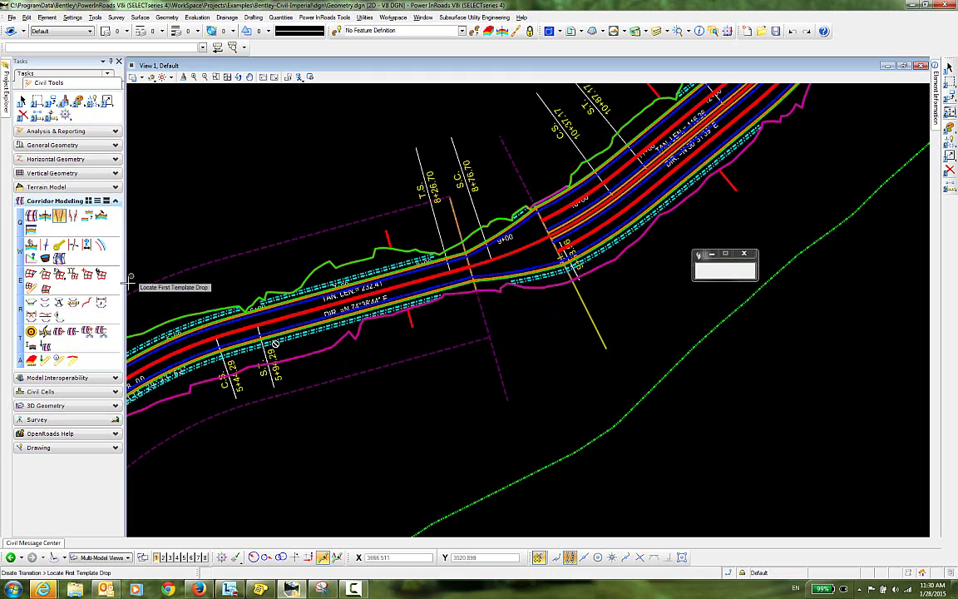
click(73, 216)
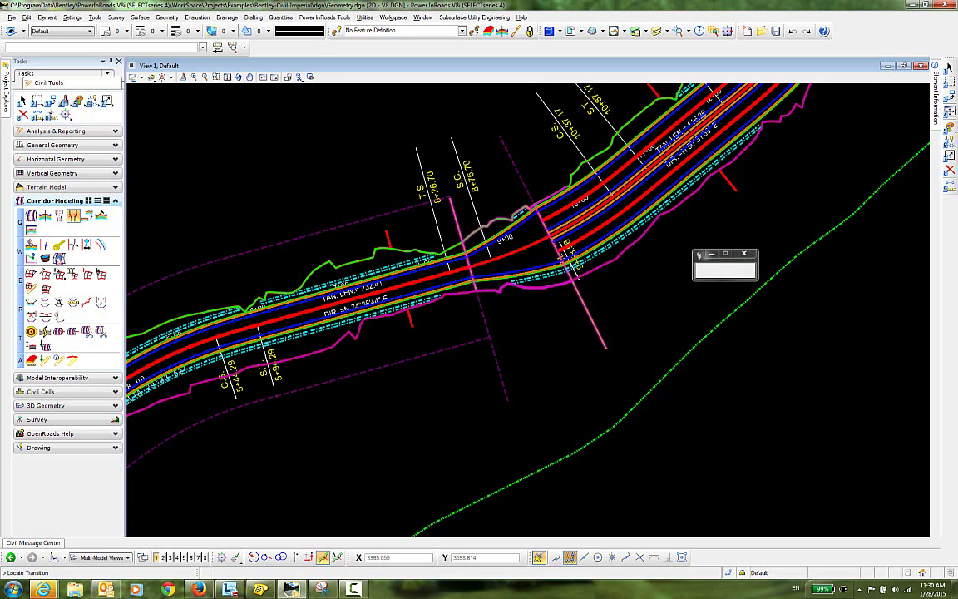
click(287, 143)
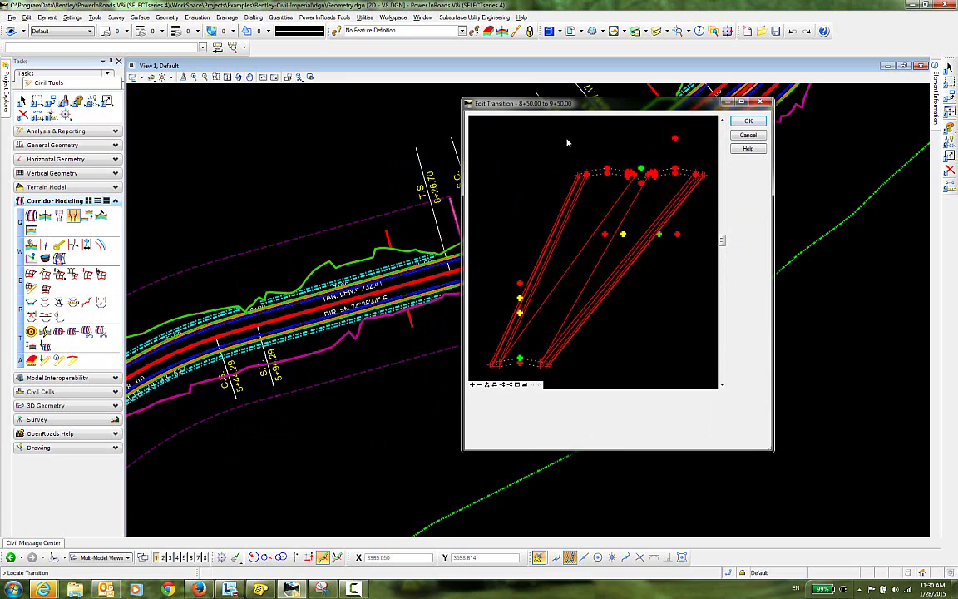
click(743, 103)
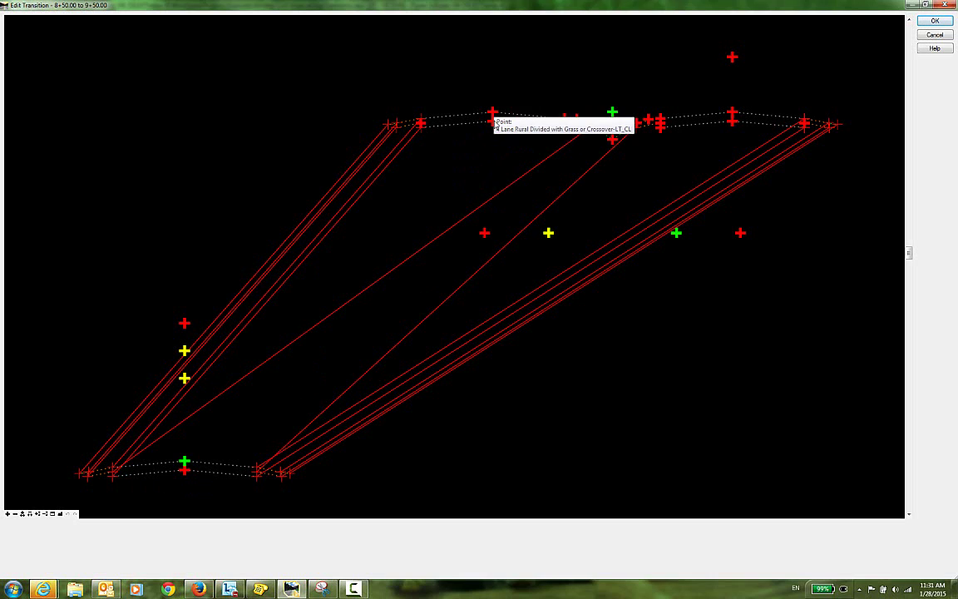
mouse_move(494, 126)
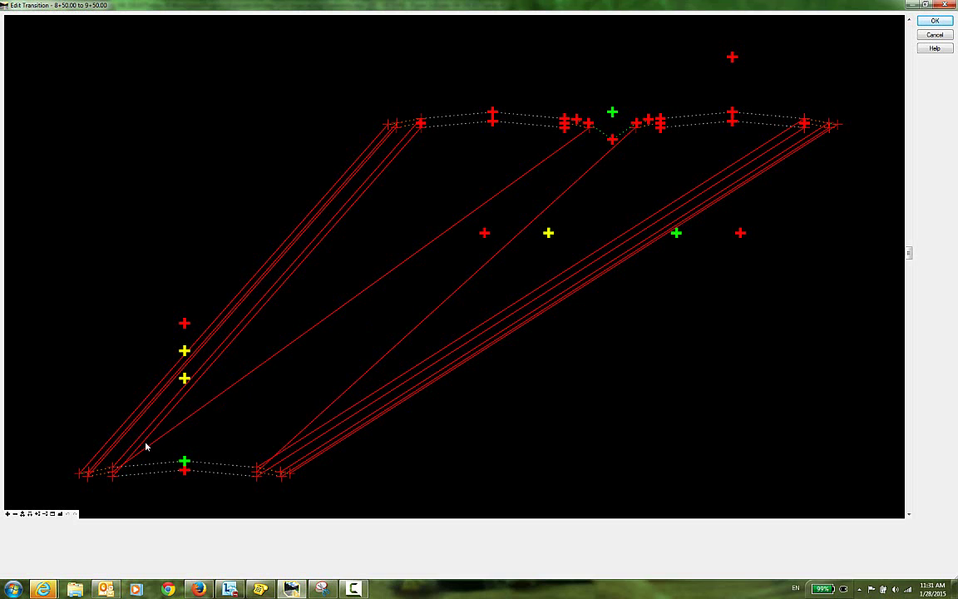
Delete the two transition lines that connect the 2-lane template's shoulder bottoms to the median side of the 4-lane template.
scroll(122, 472, up, 2)
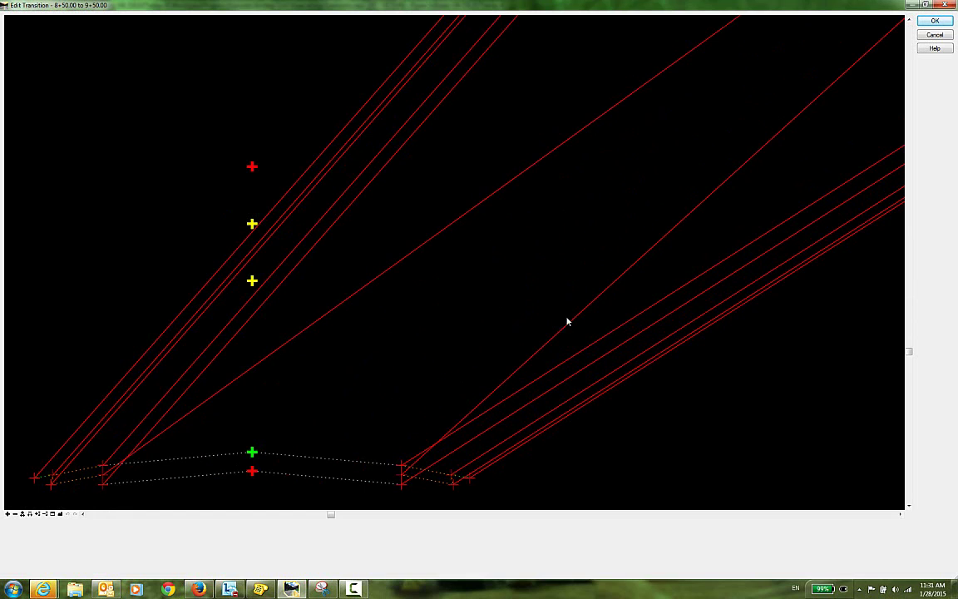
scroll(510, 331, down, 3)
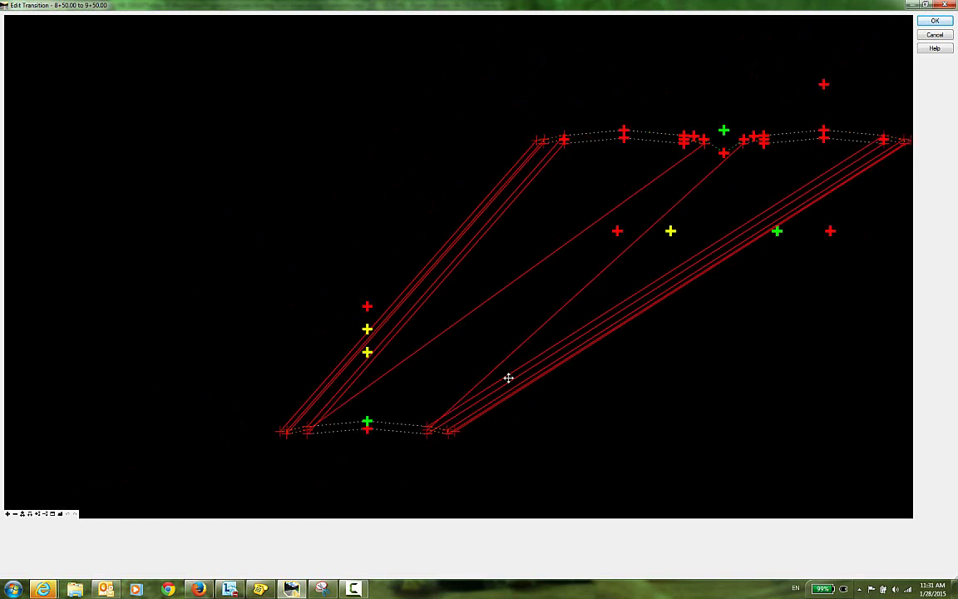
right_click(460, 313)
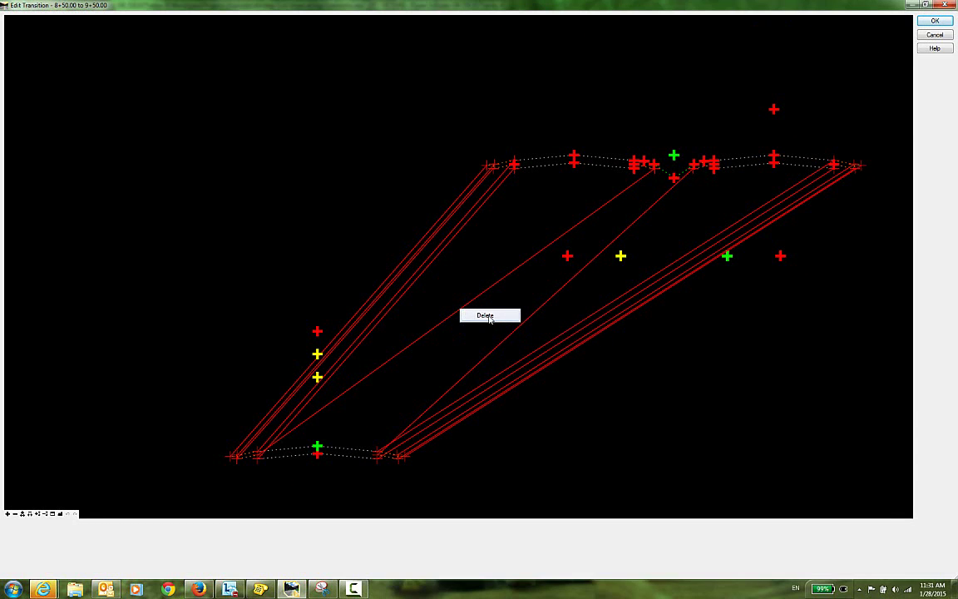
click(490, 317)
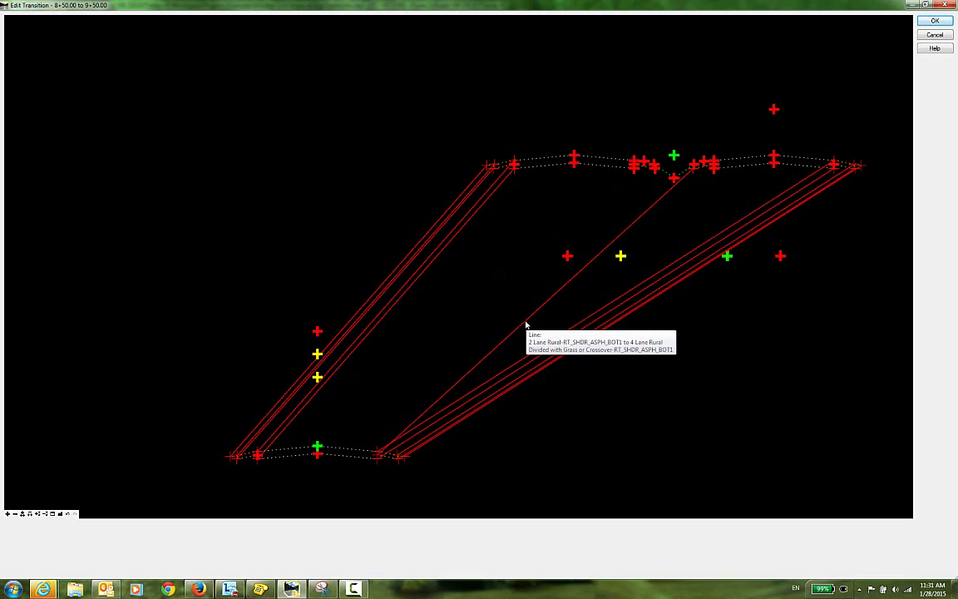
right_click(526, 324)
click(551, 327)
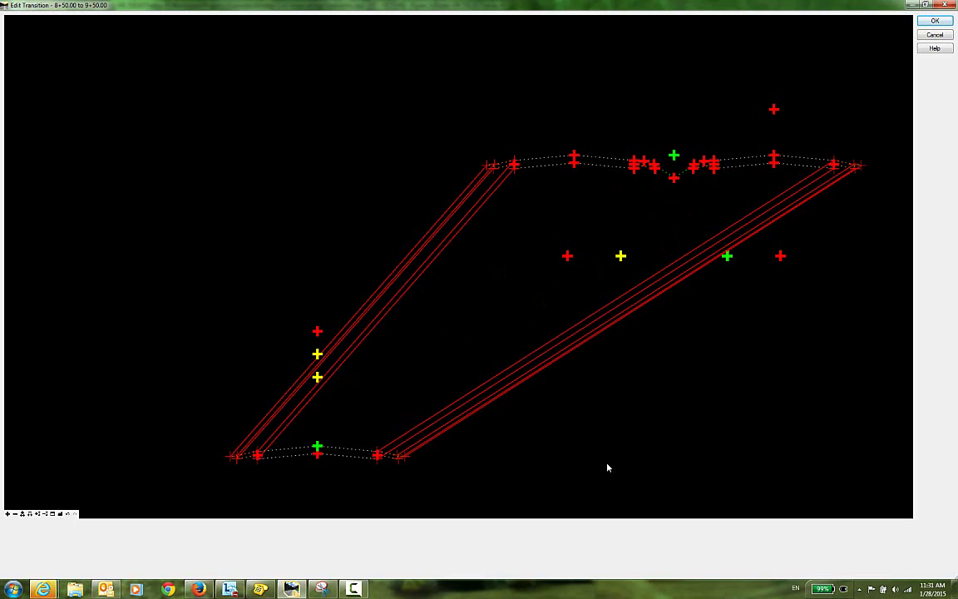
Move the 2 Lane Rural template closer to the 4-lane template in the transition view.
right_click(398, 460)
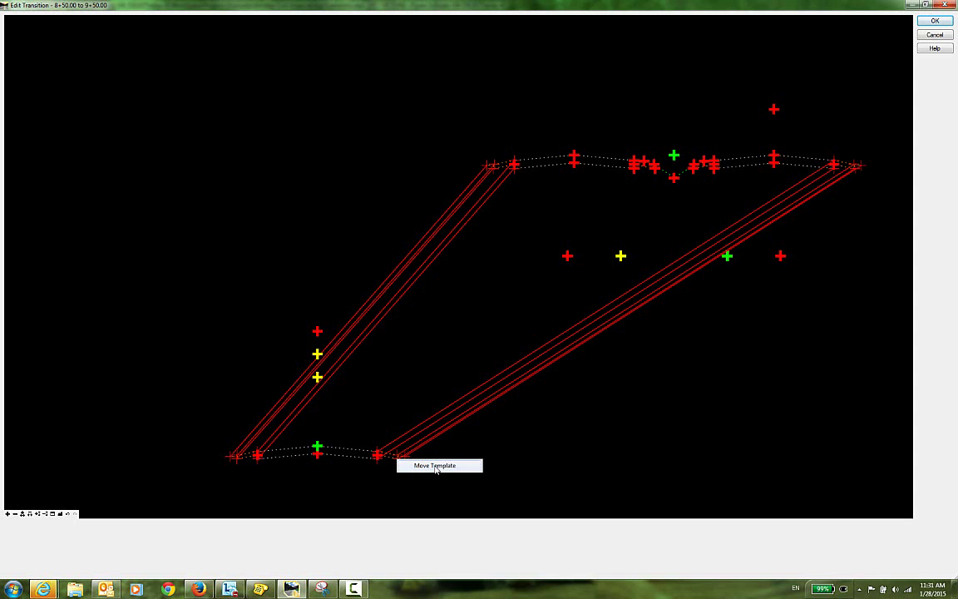
click(435, 466)
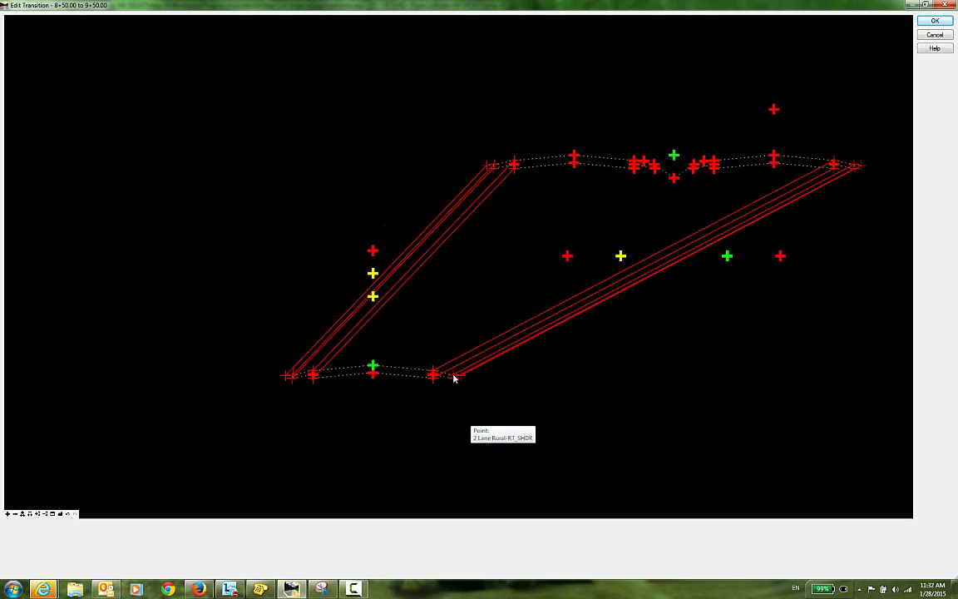
click(453, 377)
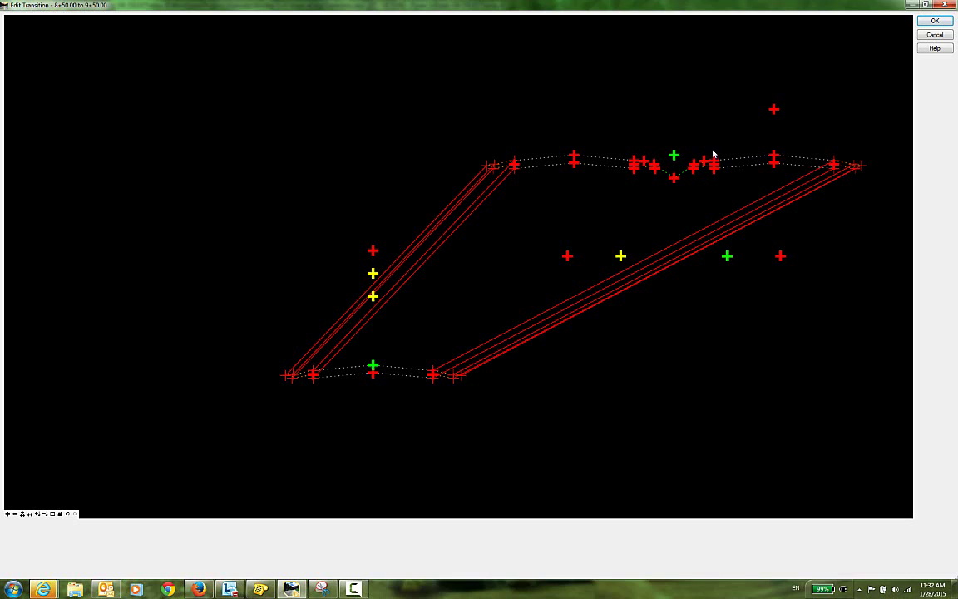
Connect the 2-lane template's RT_SHDR_ASPH_BOT1 point to the 4-lane template's outer right pavement edge point.
click(433, 377)
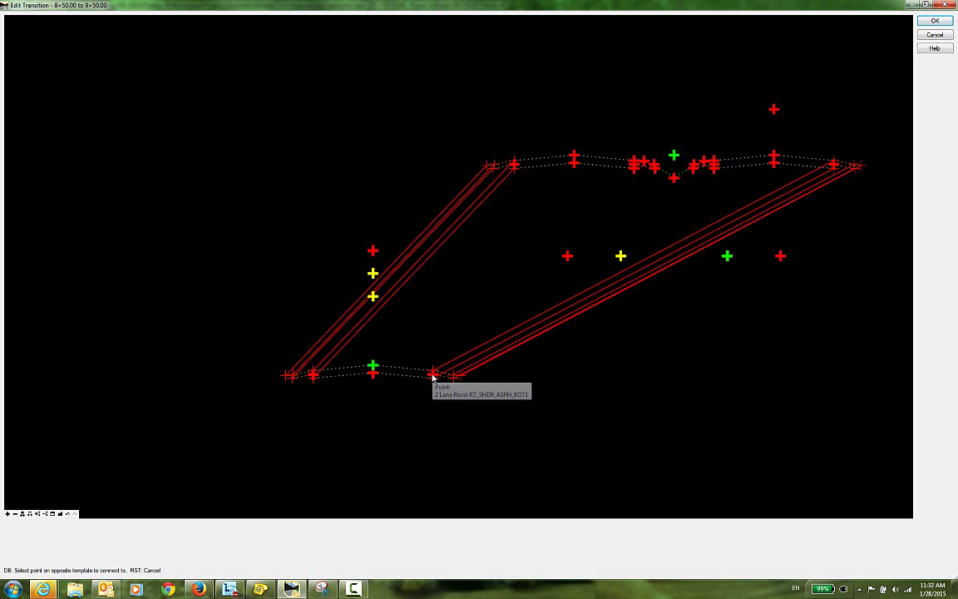
click(834, 166)
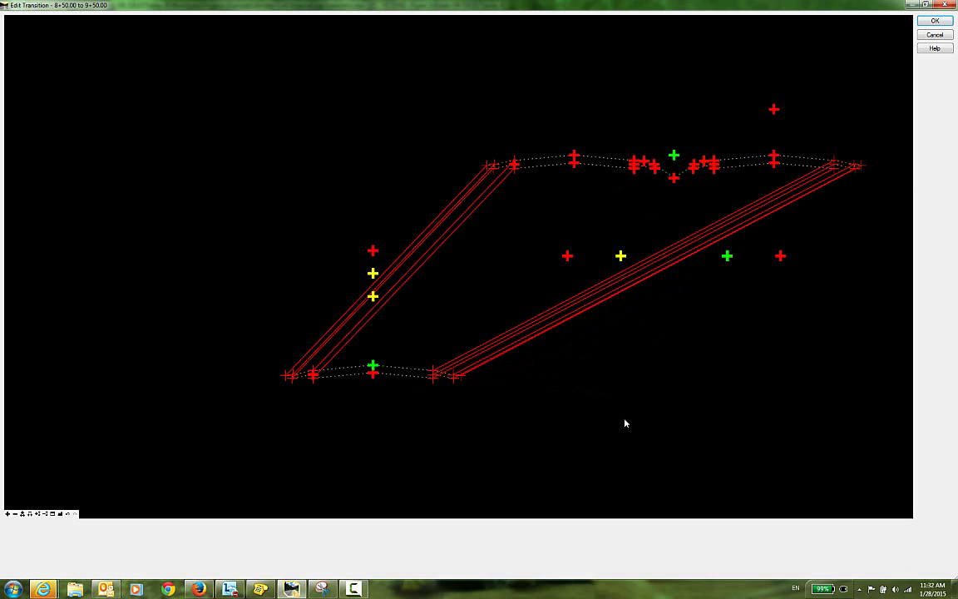
Connect the 2-lane template's LT_SHDR_ASPH_BOT1 point to the matching point at the 4-lane template's outer left pavement edge.
click(312, 374)
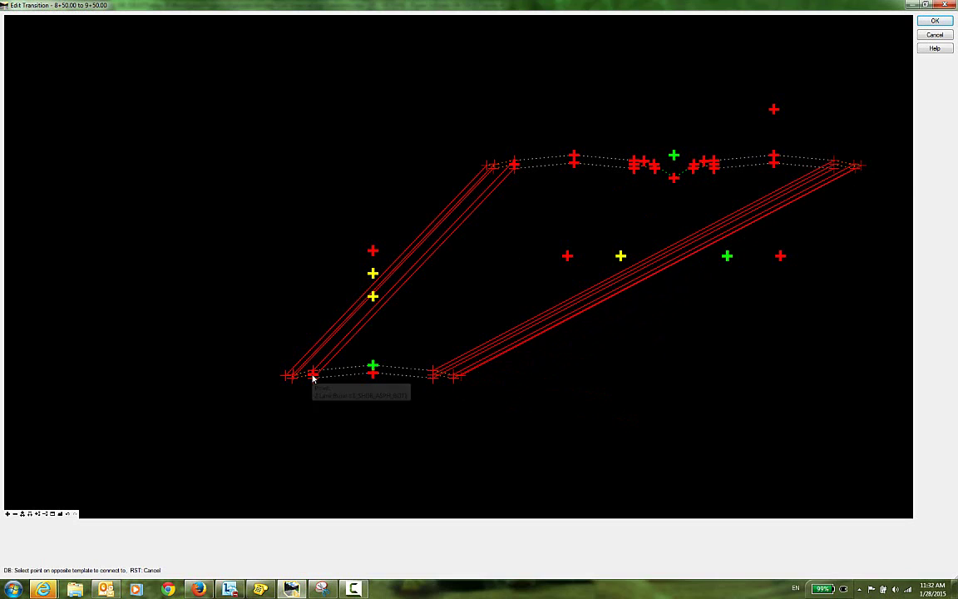
click(514, 165)
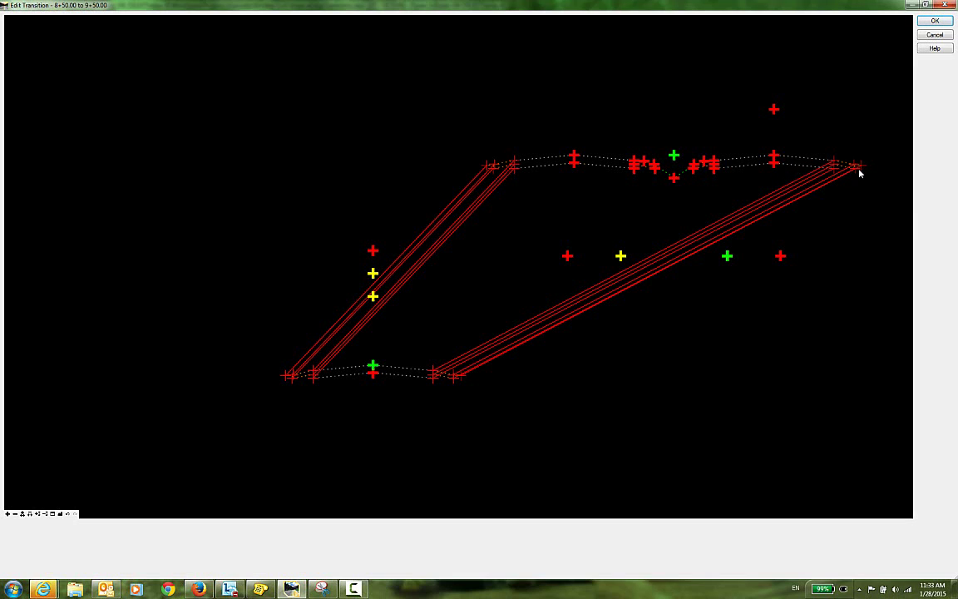
Connect the top and bottom centerline points of the 4-lane template's right roadway to the 2-lane template's right pavement edge points.
mouse_move(859, 172)
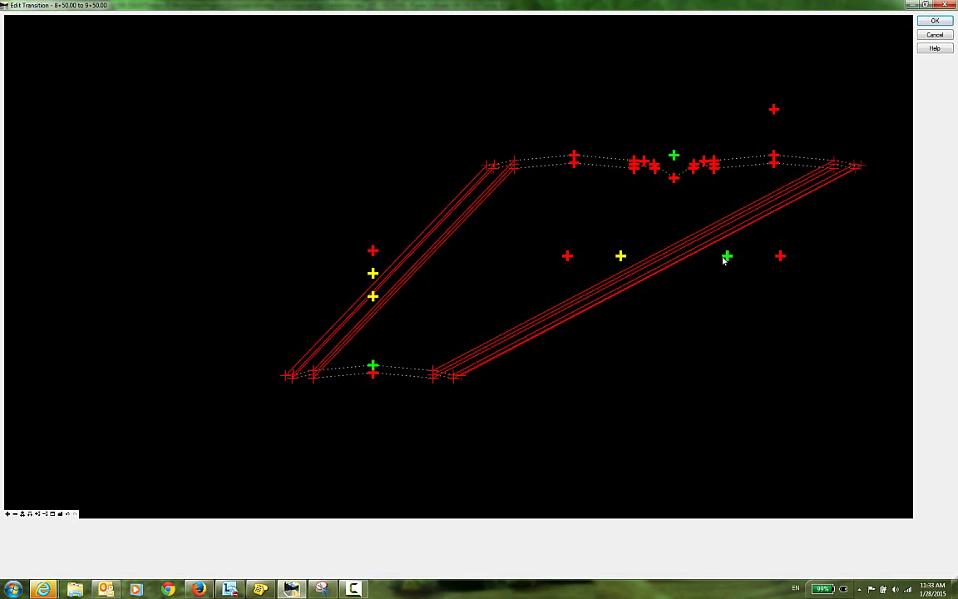
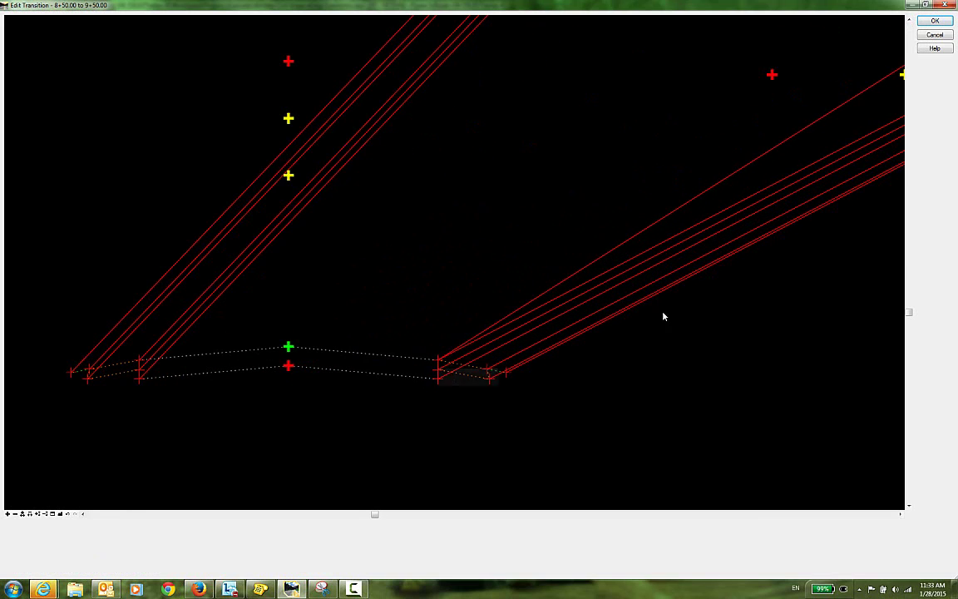
scroll(655, 317, down, 5)
middle_drag(764, 317, 641, 332)
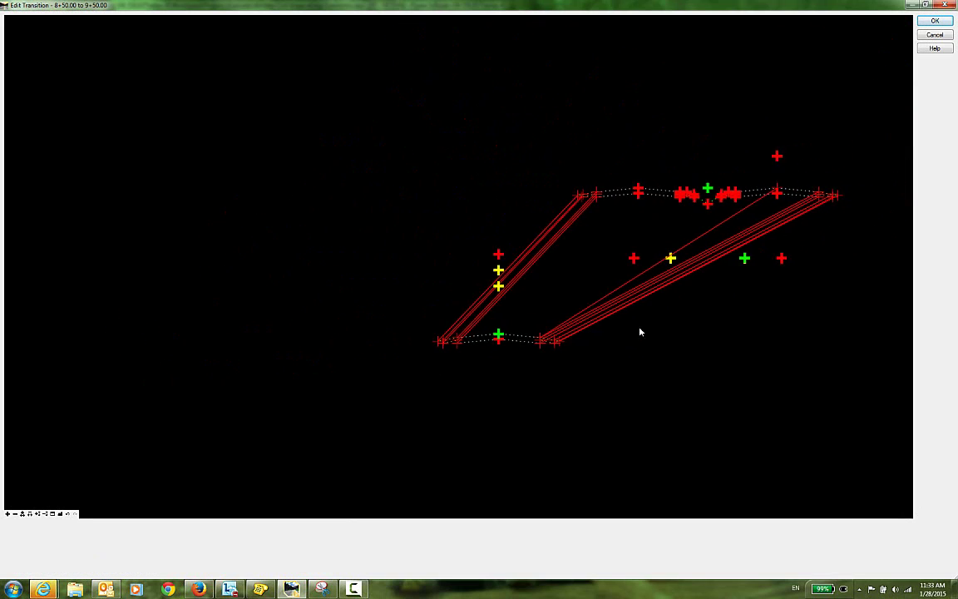
click(774, 193)
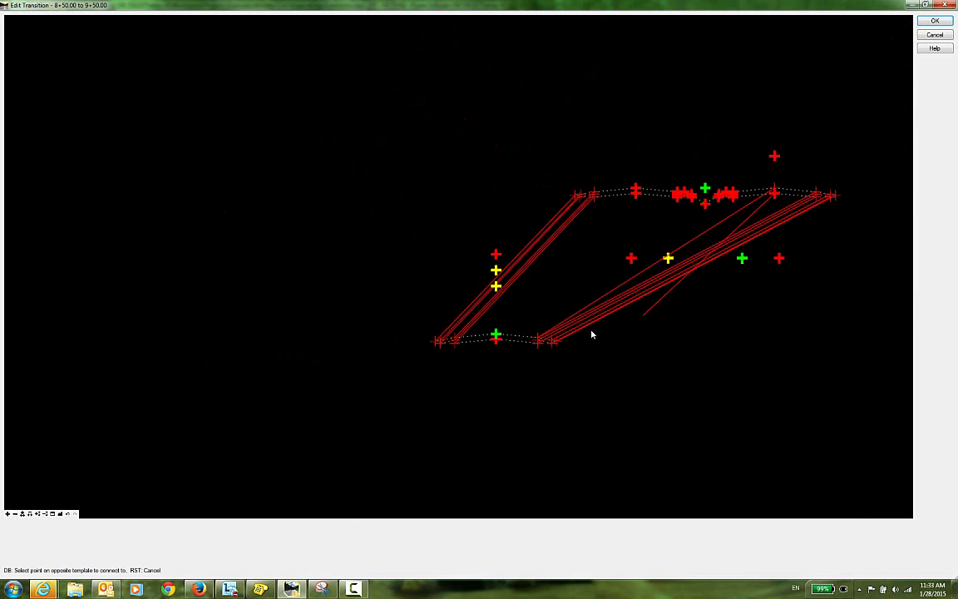
scroll(539, 347, up, 5)
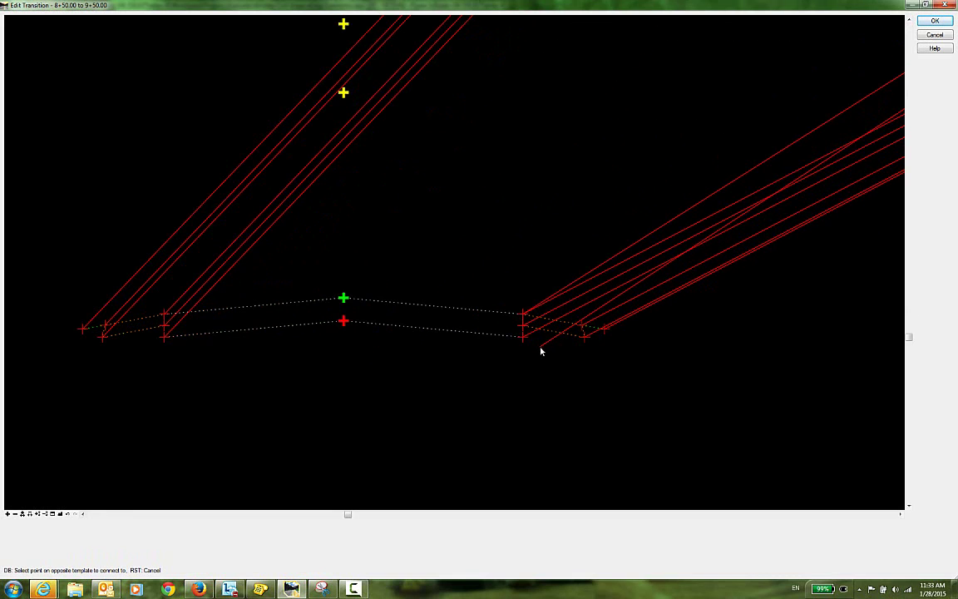
scroll(793, 320, down, 2)
scroll(793, 321, down, 1)
middle_drag(808, 255, 488, 367)
scroll(715, 182, up, 4)
scroll(715, 182, down, 4)
middle_drag(618, 267, 561, 322)
scroll(561, 322, up, 5)
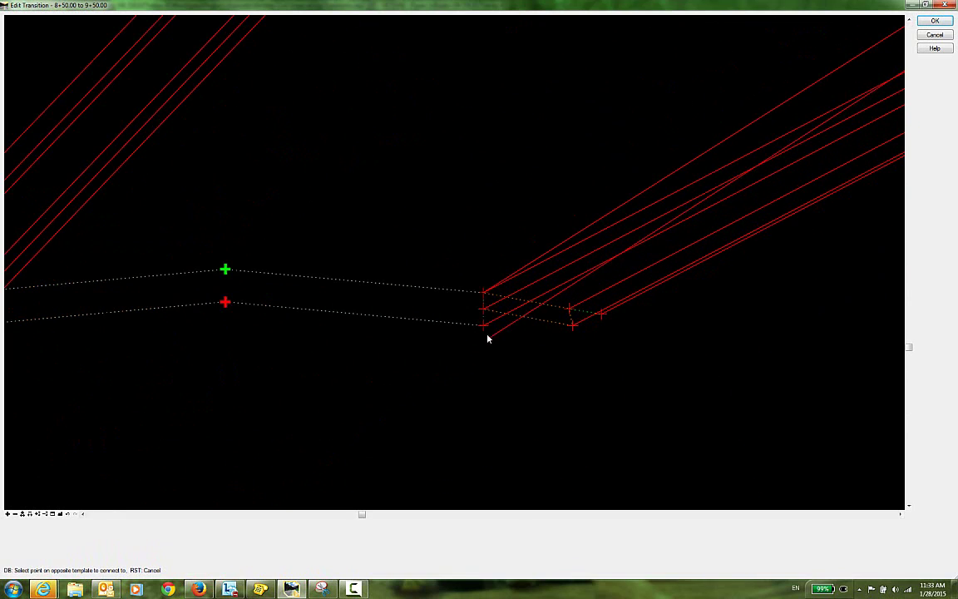
Connect the top and bottom centerline points of the 4-lane template's left roadway to the 2-lane template's left pavement edge points.
scroll(736, 330, down, 4)
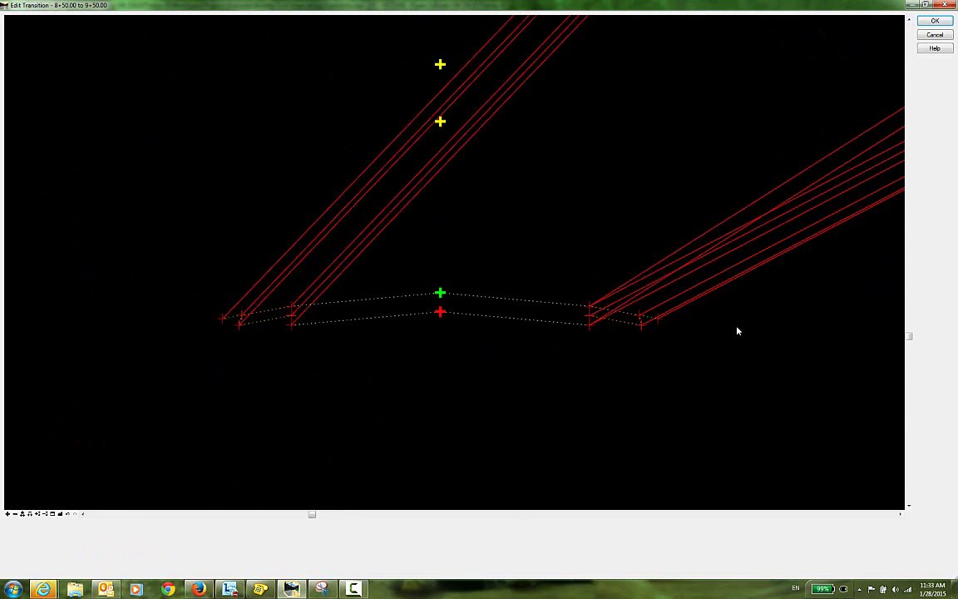
scroll(765, 335, down, 2)
middle_drag(746, 331, 561, 350)
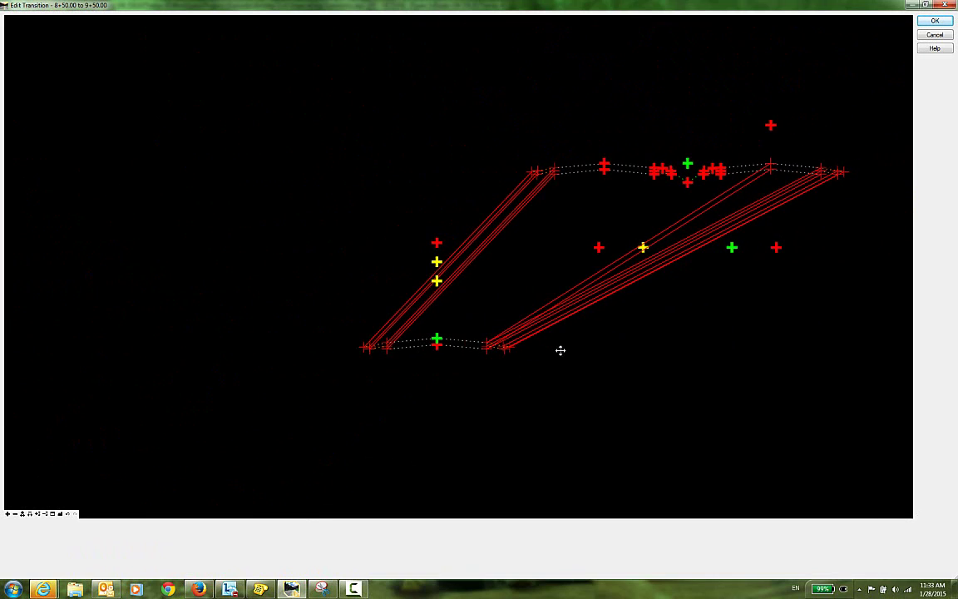
click(604, 168)
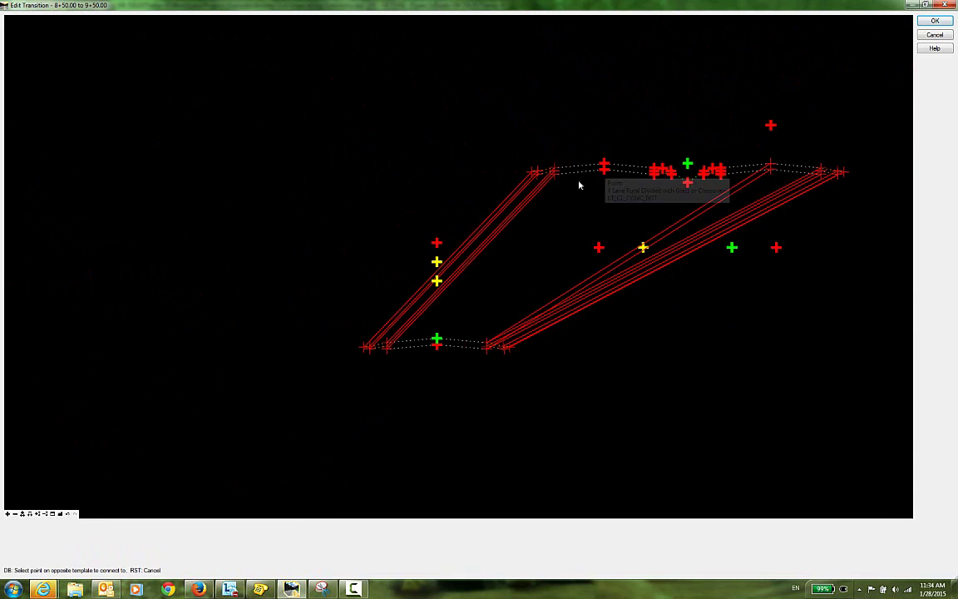
click(388, 345)
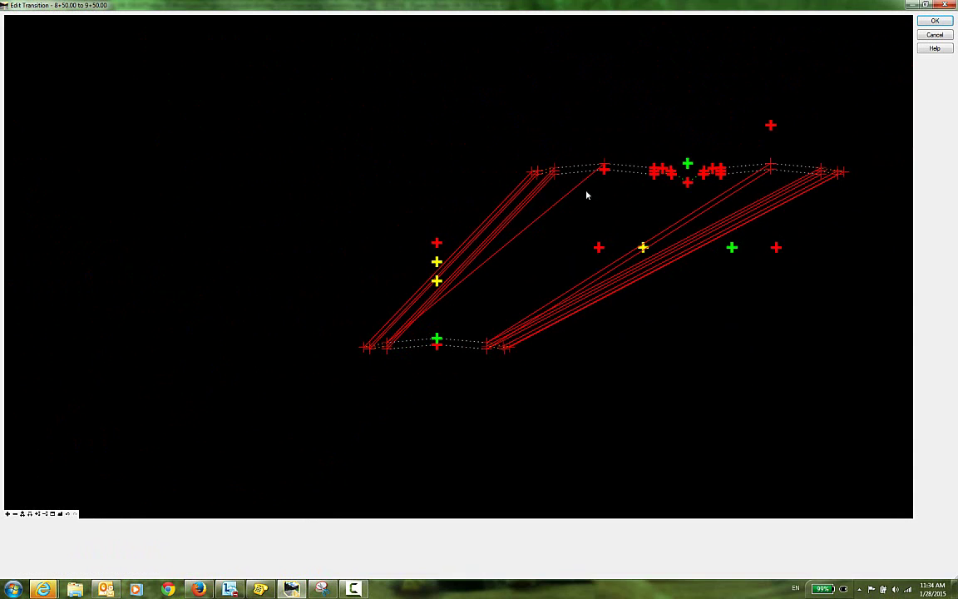
click(605, 169)
scroll(386, 359, up, 2)
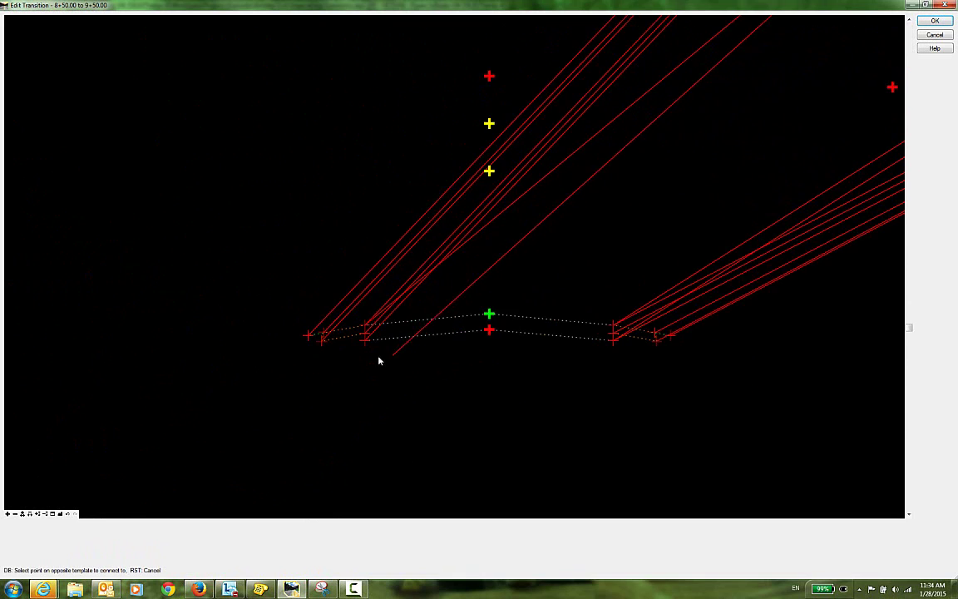
click(363, 342)
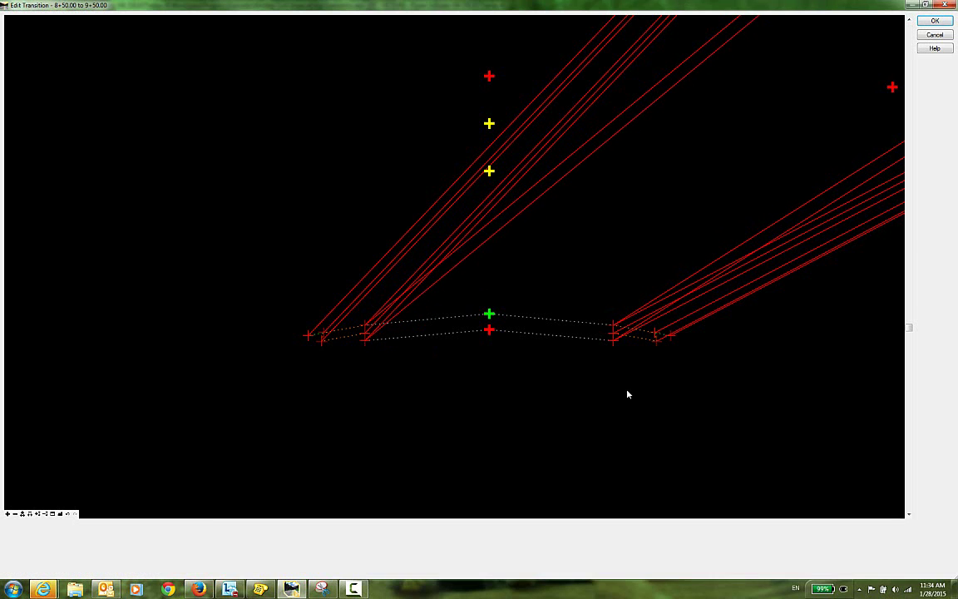
Move the 2-lane template beneath the 4-lane template, then offset it down and to the left to spread out the transition lines.
scroll(628, 394, down, 2)
middle_drag(719, 392, 589, 378)
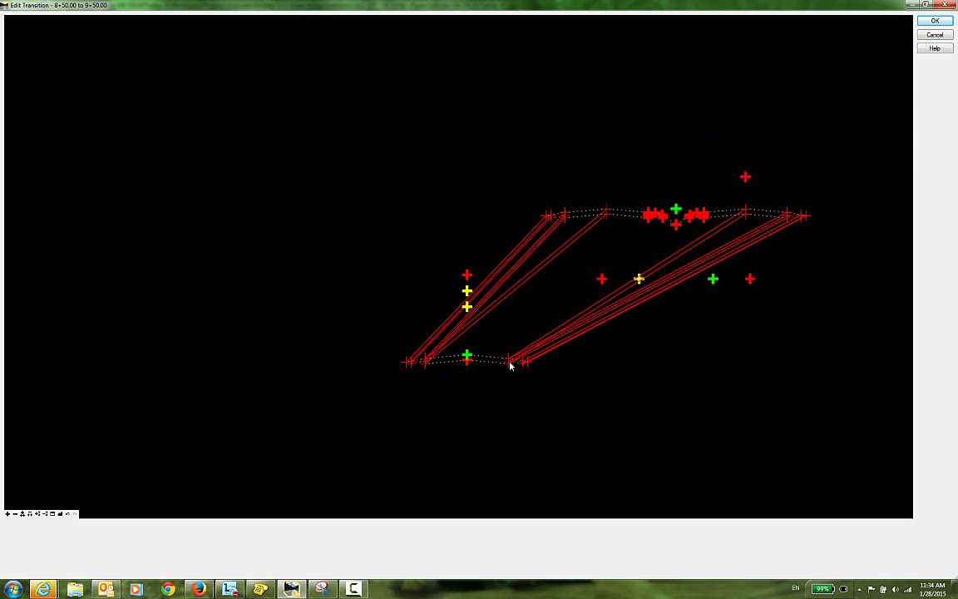
drag(511, 366, 669, 394)
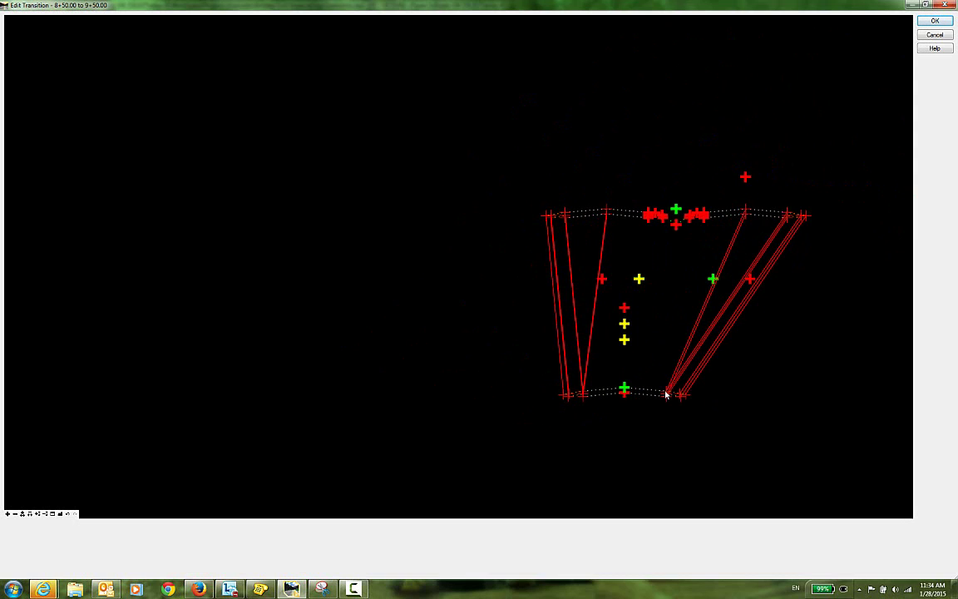
drag(666, 396, 541, 426)
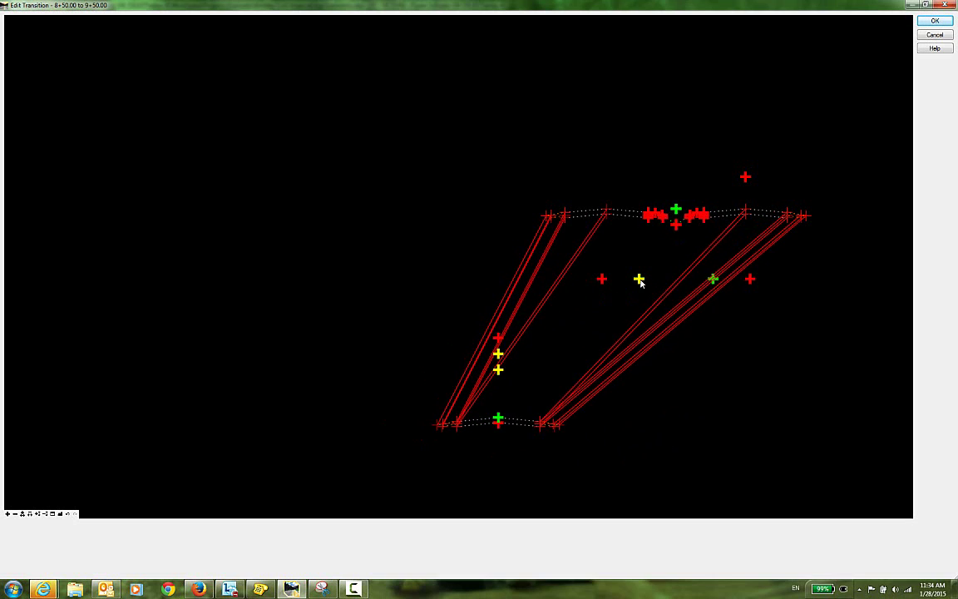
Connect the median-side top pavement edge point and RT_EOP_CONC_BOT1 of the 4-lane template's right roadway to the 2-lane template's top and bottom centerline points.
middle_drag(590, 330, 548, 313)
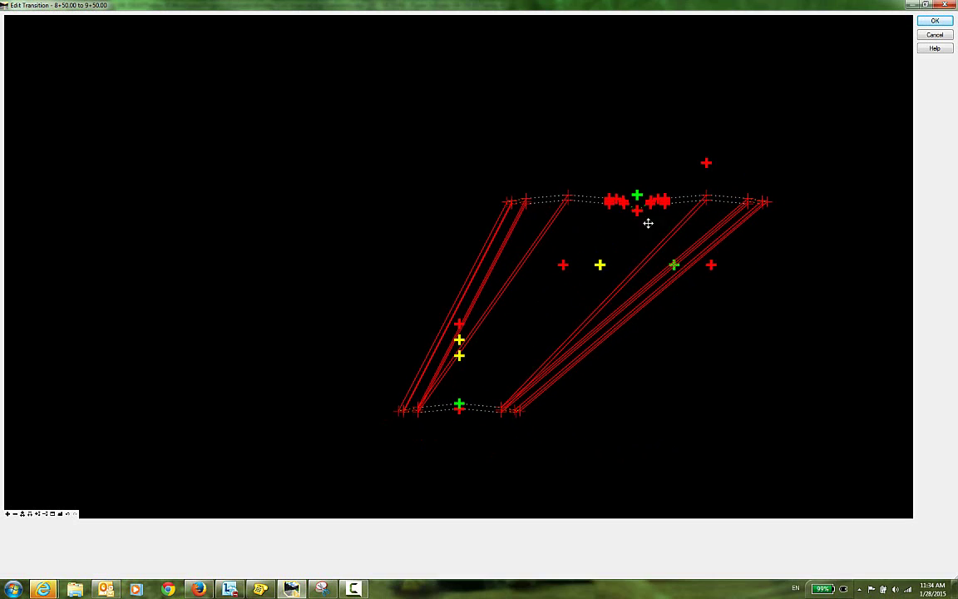
scroll(614, 233, up, 6)
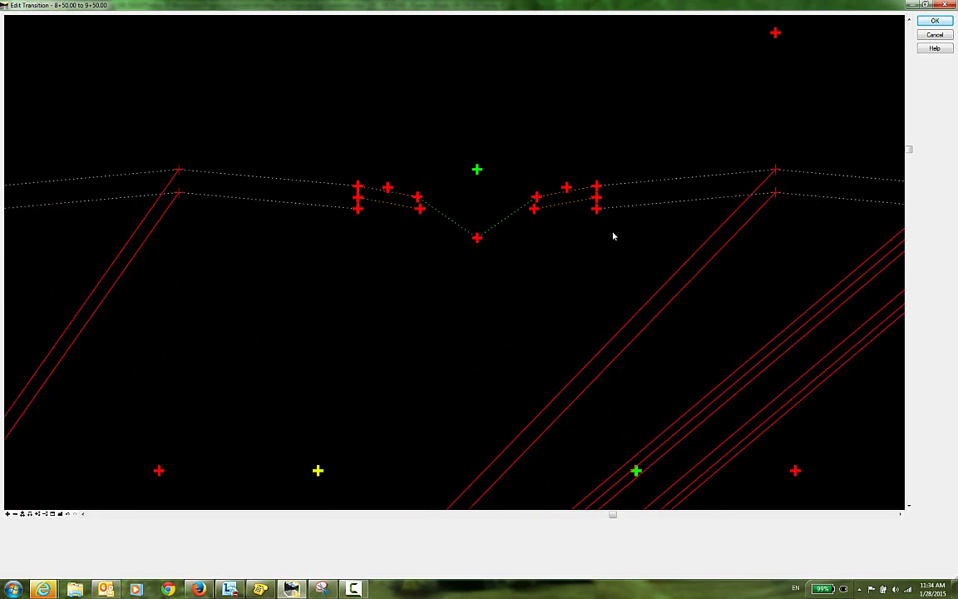
scroll(614, 237, up, 1)
click(594, 178)
scroll(467, 401, down, 3)
middle_drag(427, 402, 542, 331)
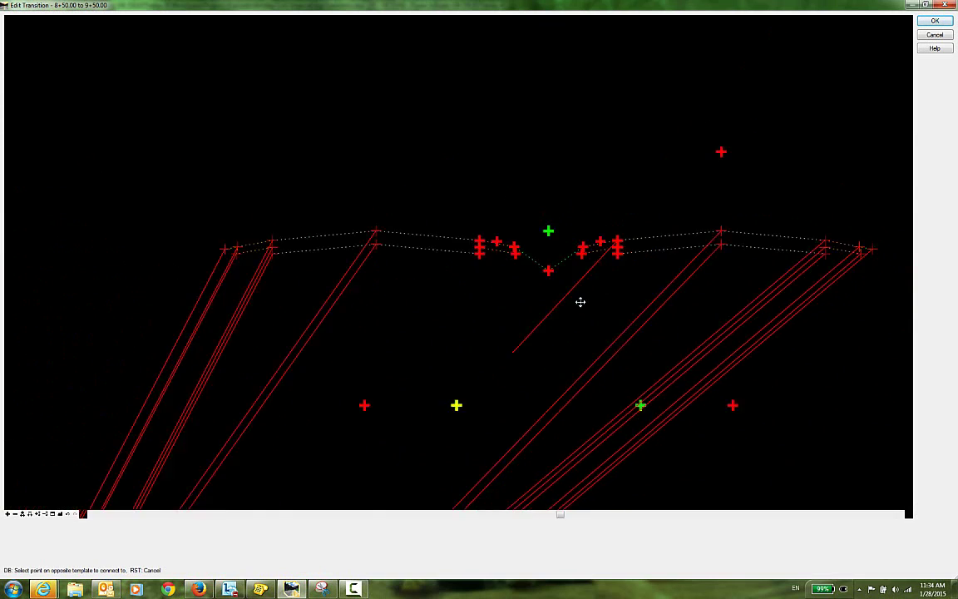
scroll(465, 427, down, 1)
middle_drag(466, 428, 582, 281)
click(421, 427)
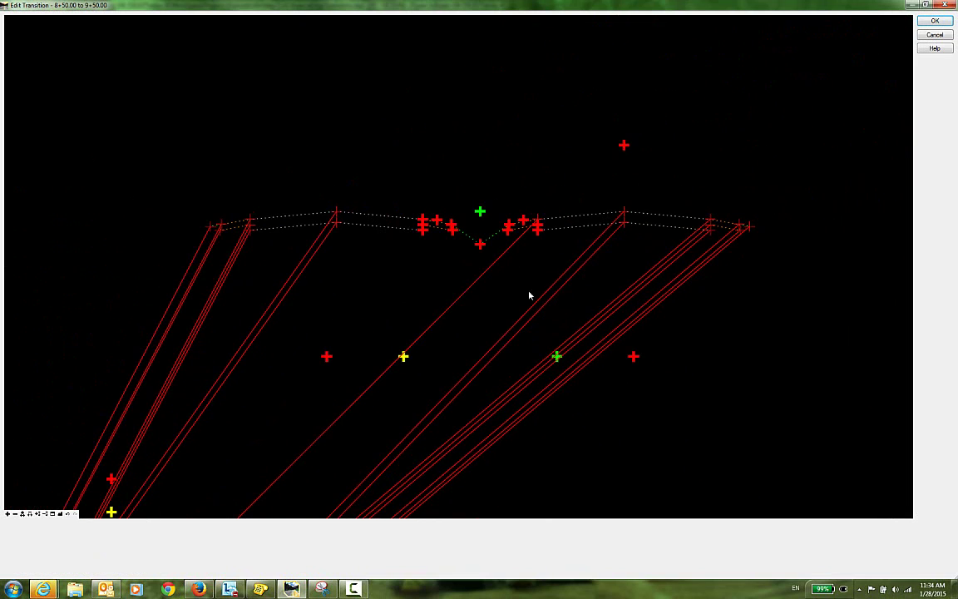
click(539, 235)
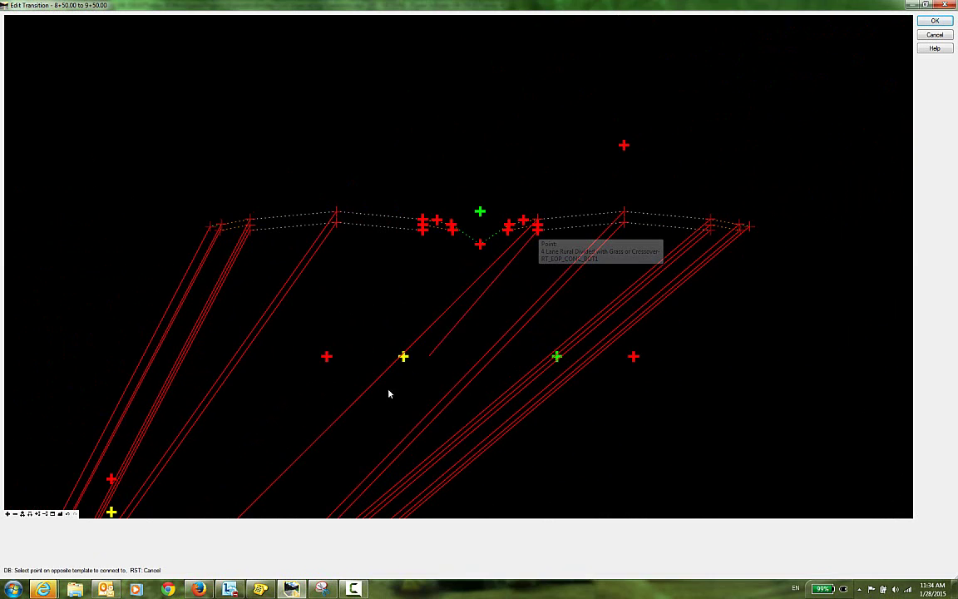
middle_drag(318, 471, 584, 272)
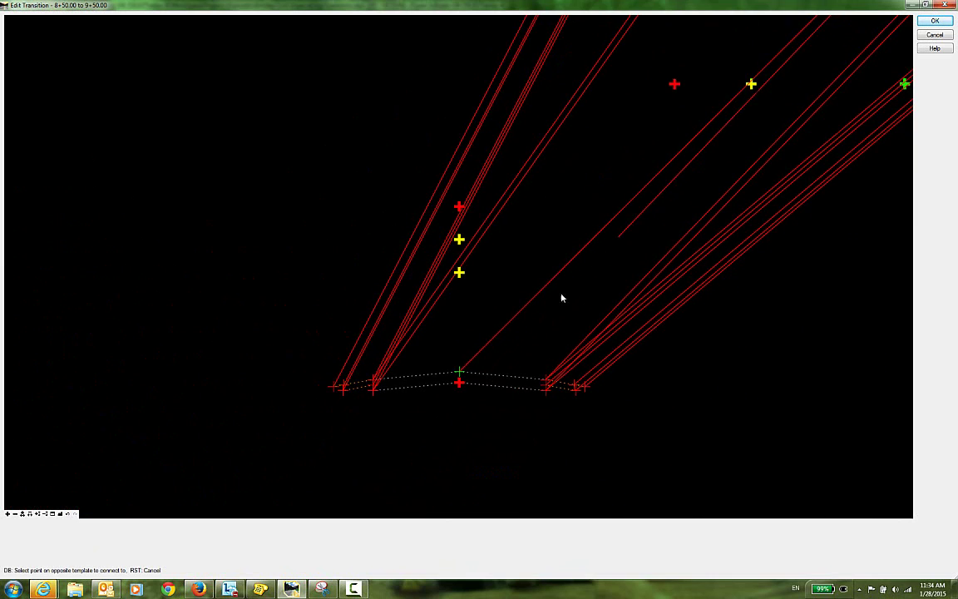
click(460, 384)
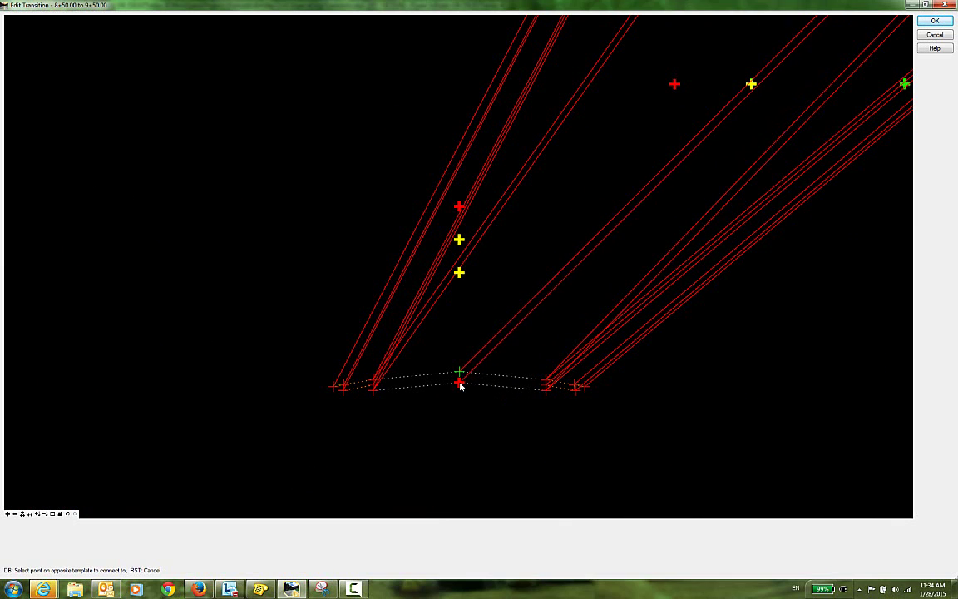
Connect the median-side top and bottom pavement edge points of the 4-lane template's left roadway to the 2-lane template's centerline points.
middle_drag(671, 242, 632, 263)
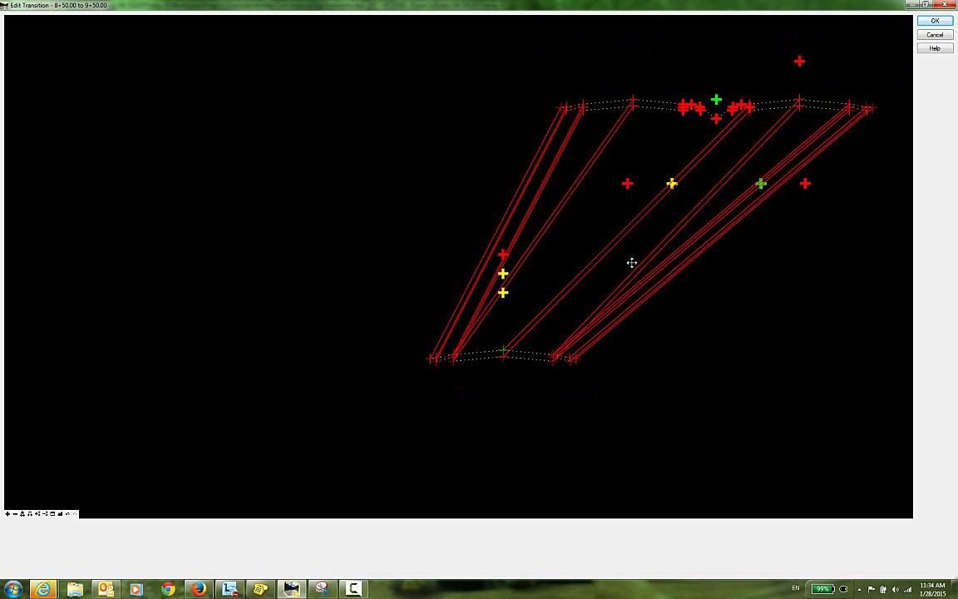
middle_drag(676, 152, 593, 207)
scroll(603, 191, up, 2)
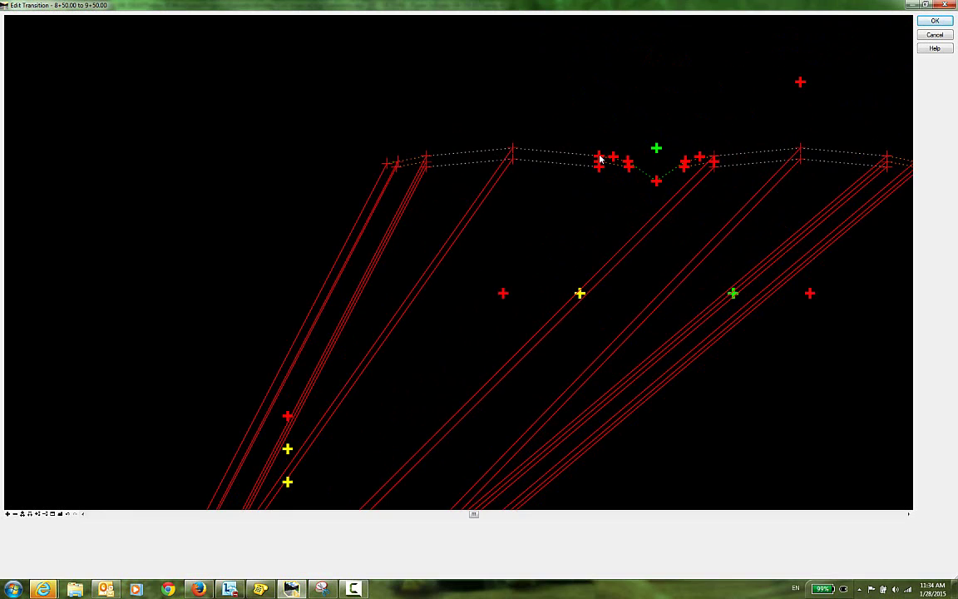
middle_drag(416, 466, 480, 364)
middle_drag(714, 187, 662, 228)
scroll(532, 399, down, 1)
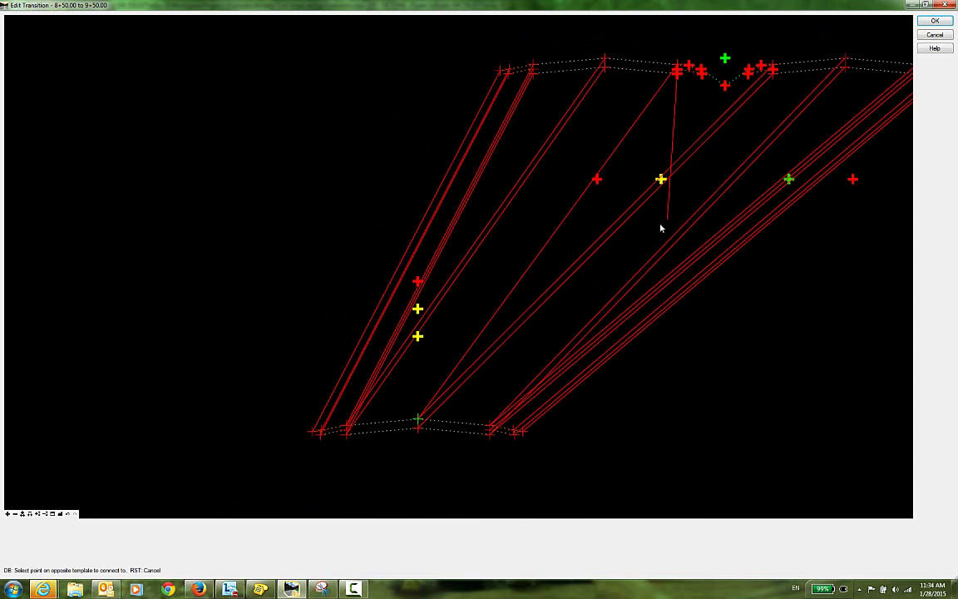
click(418, 425)
Examine the unconnected median shoulder and ditch points of the 4-lane template and their relation to the 2-lane template.
middle_drag(711, 206, 570, 297)
scroll(563, 205, up, 3)
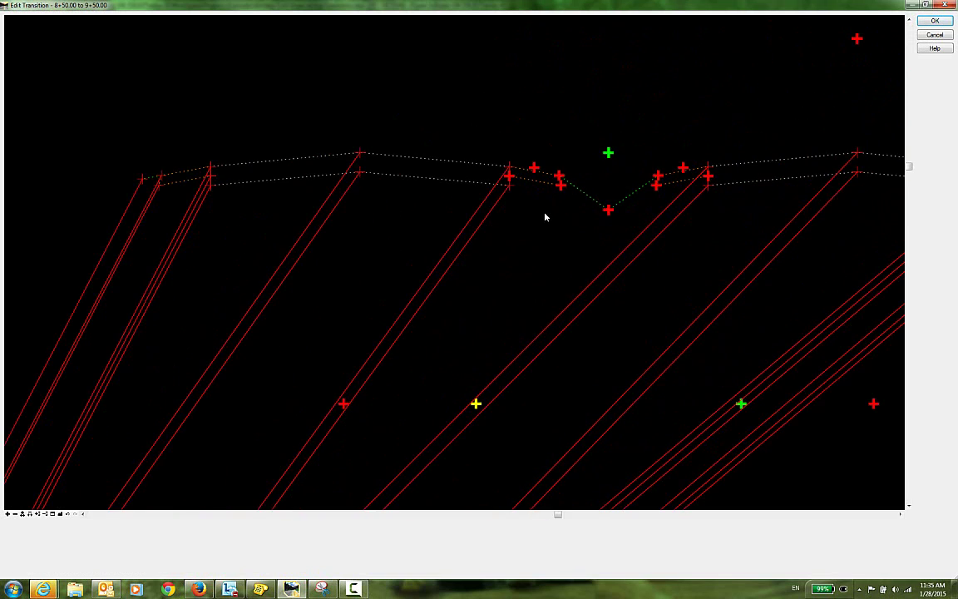
middle_drag(660, 203, 610, 200)
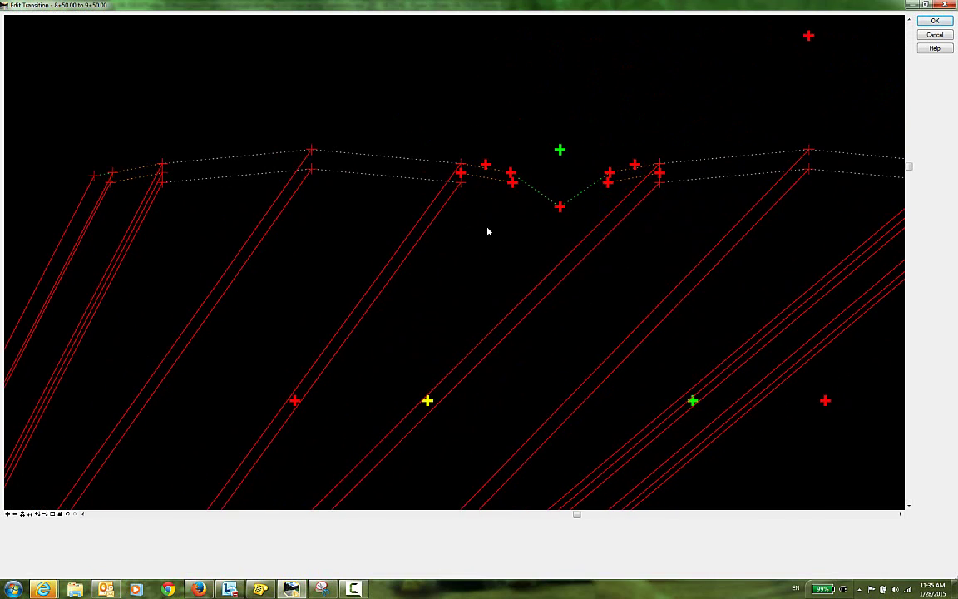
scroll(490, 173, up, 5)
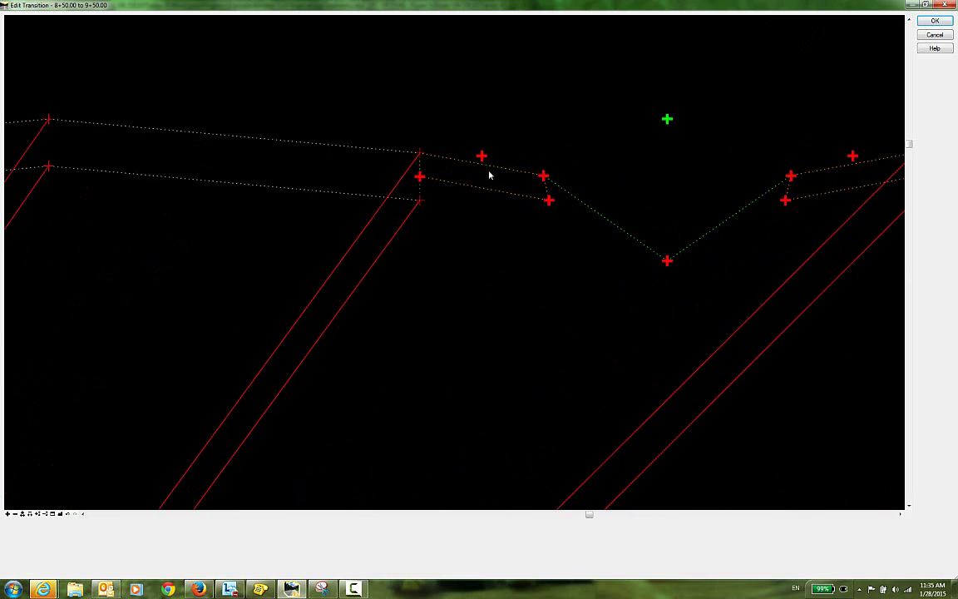
scroll(490, 173, down, 4)
middle_drag(493, 200, 452, 147)
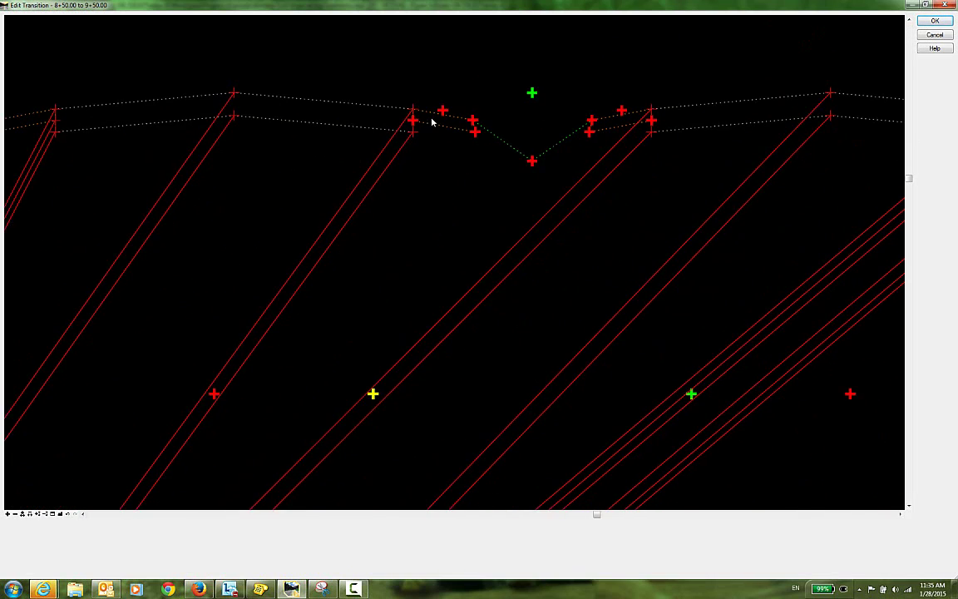
scroll(471, 180, down, 3)
middle_drag(471, 248, 678, 89)
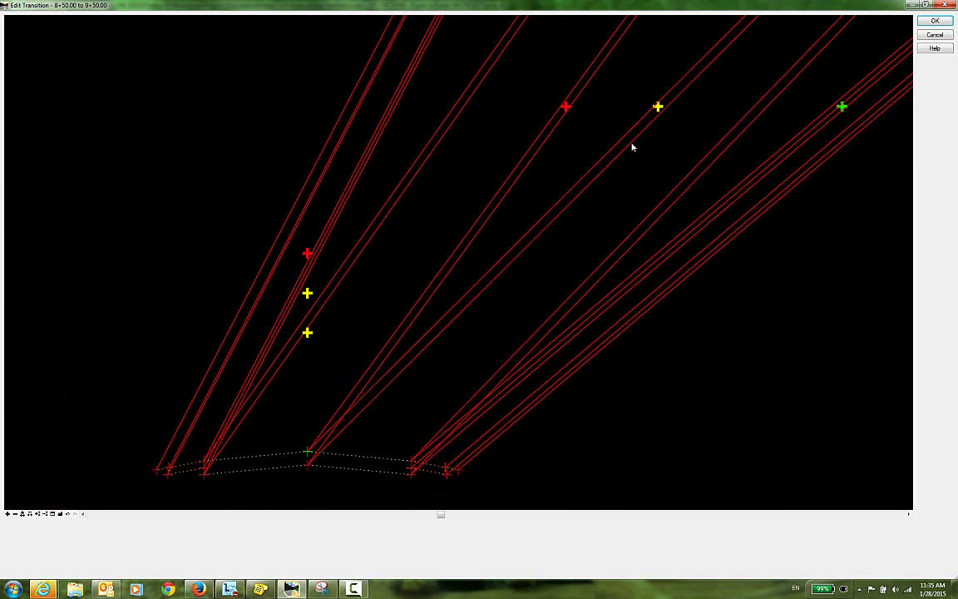
middle_drag(618, 264, 481, 380)
scroll(496, 375, down, 1)
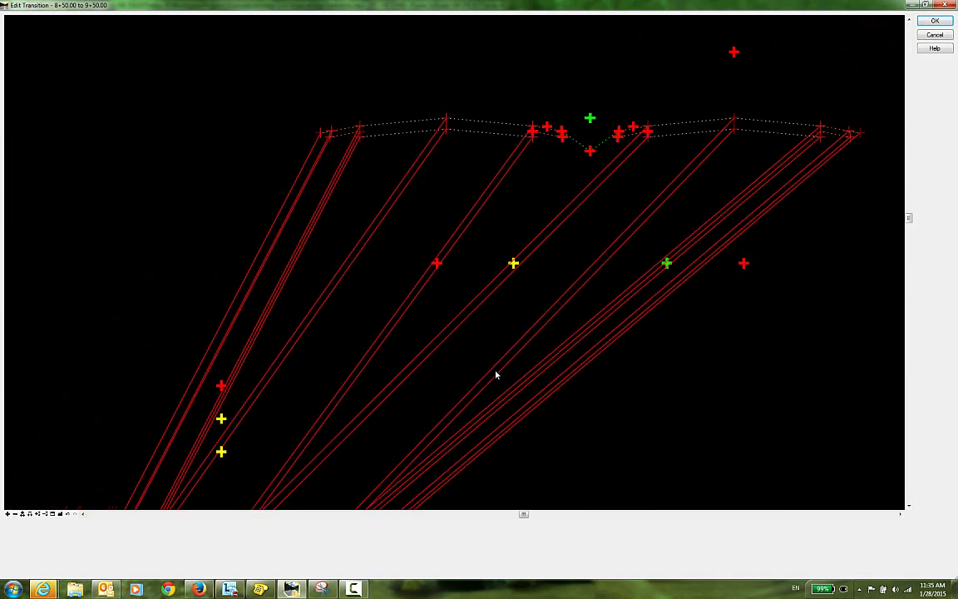
Connect the point just above the 4-lane template's right median shoulder to the 2-lane template's top centerline point.
middle_drag(537, 316, 501, 287)
click(598, 109)
middle_drag(496, 297, 532, 261)
scroll(532, 263, down, 1)
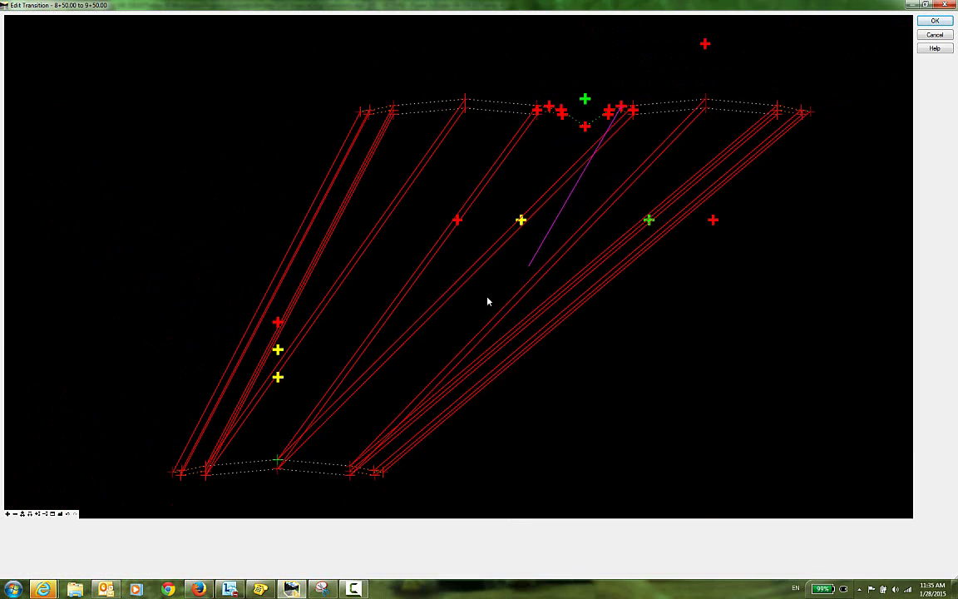
click(279, 459)
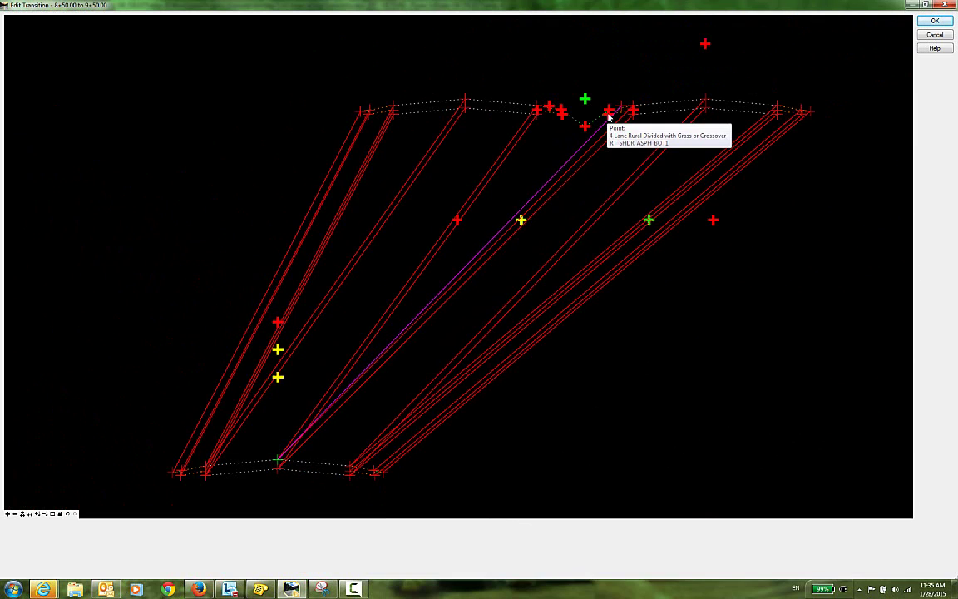
Connect the 4-lane template's right median shoulder top point, RT_SHDR_ASPH_BOT1 and the middle pavement edge point to the 2-lane template's top centerline point.
click(610, 111)
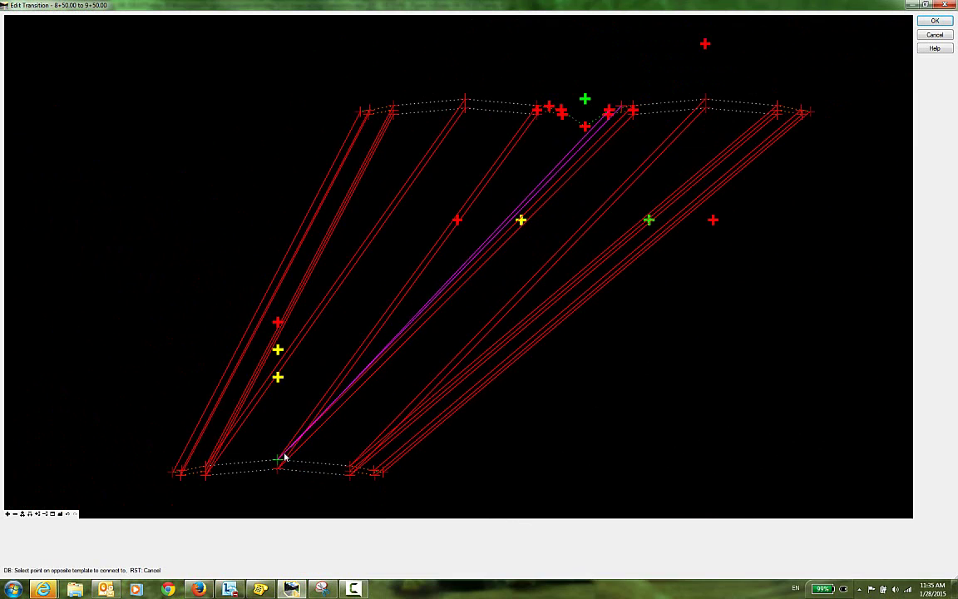
click(280, 459)
click(608, 115)
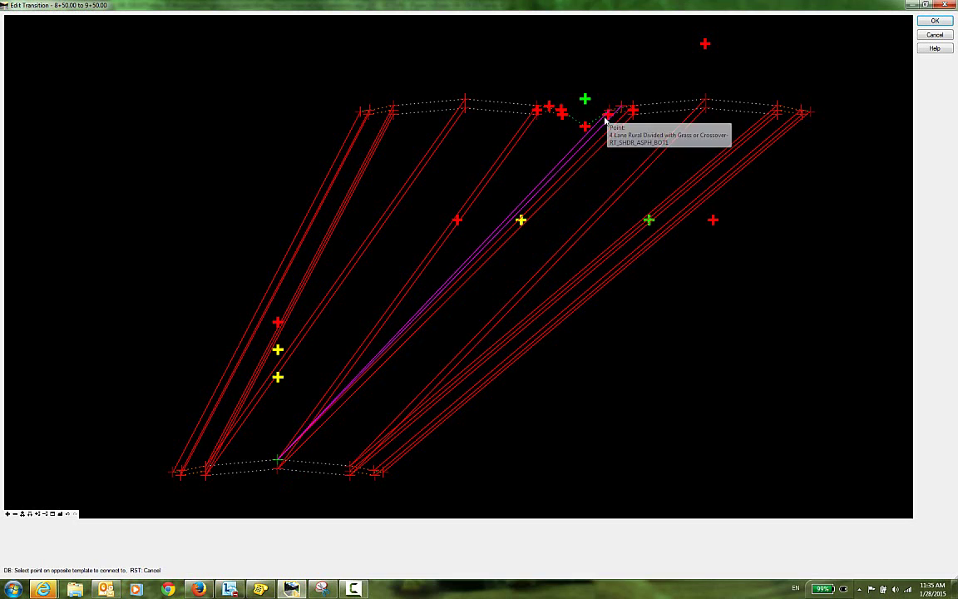
click(279, 459)
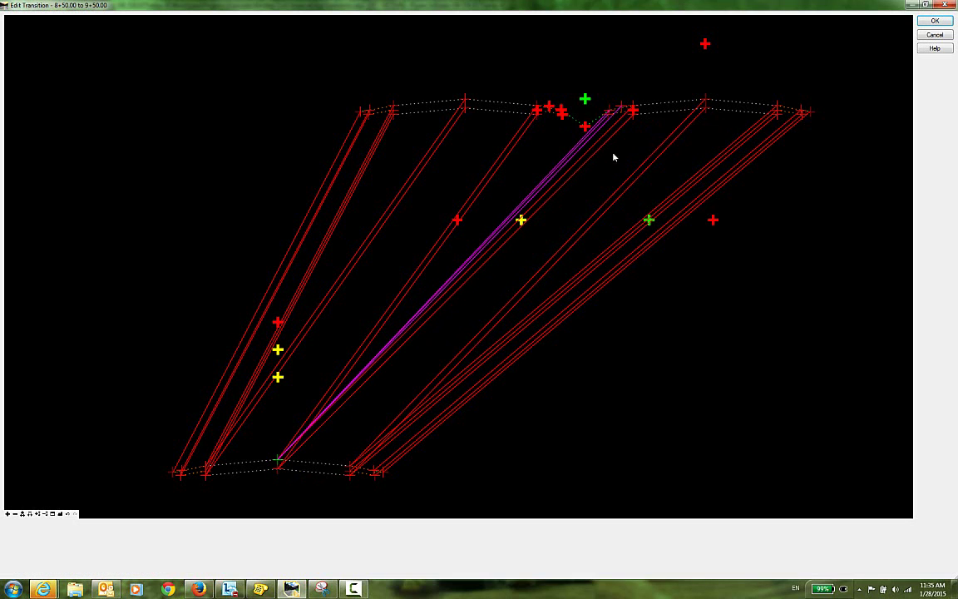
click(633, 110)
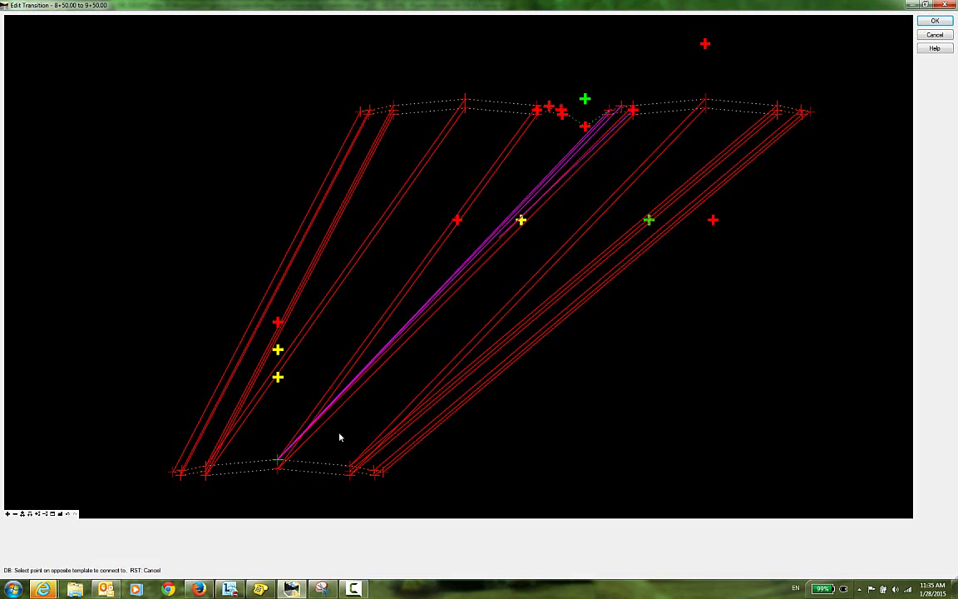
click(279, 463)
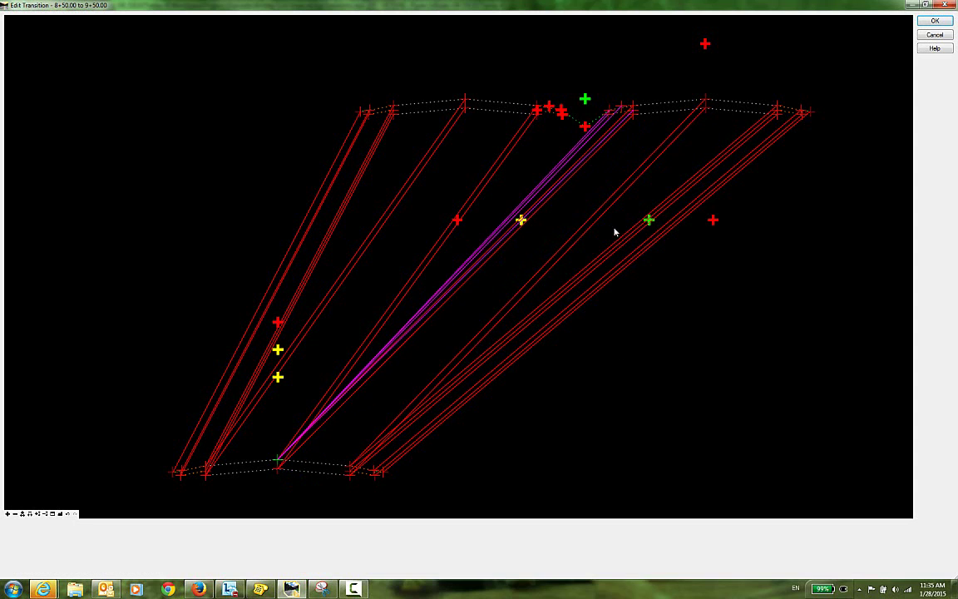
Connect the 4-lane template's median ditch point and the centerline point above it to the 2-lane template's top centerline point.
click(587, 129)
click(278, 460)
click(582, 119)
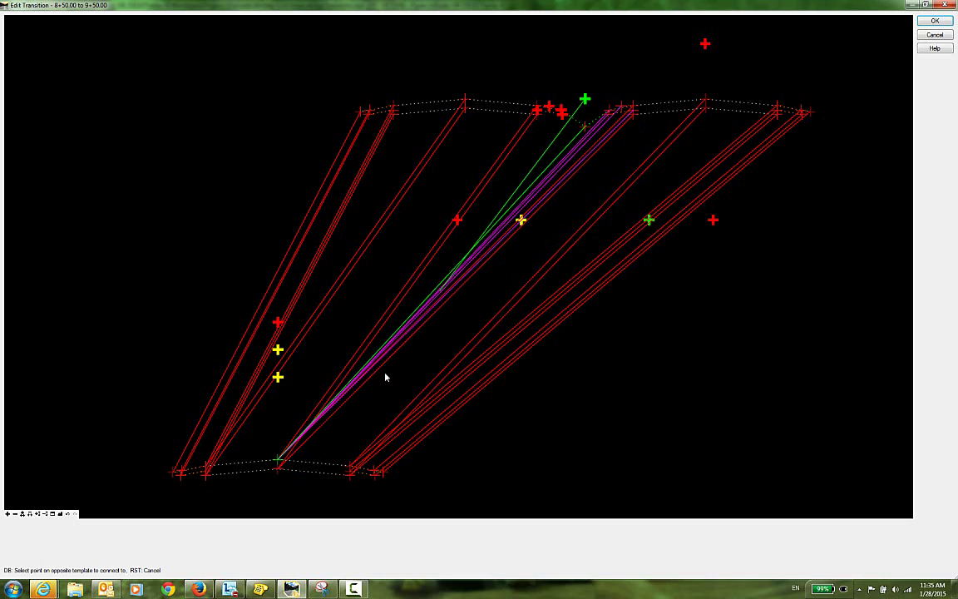
click(278, 460)
Connect the left median shoulder's bottom and top points, the point just above the shoulder and the middle pavement edge point to the top centerline point.
click(561, 119)
click(278, 461)
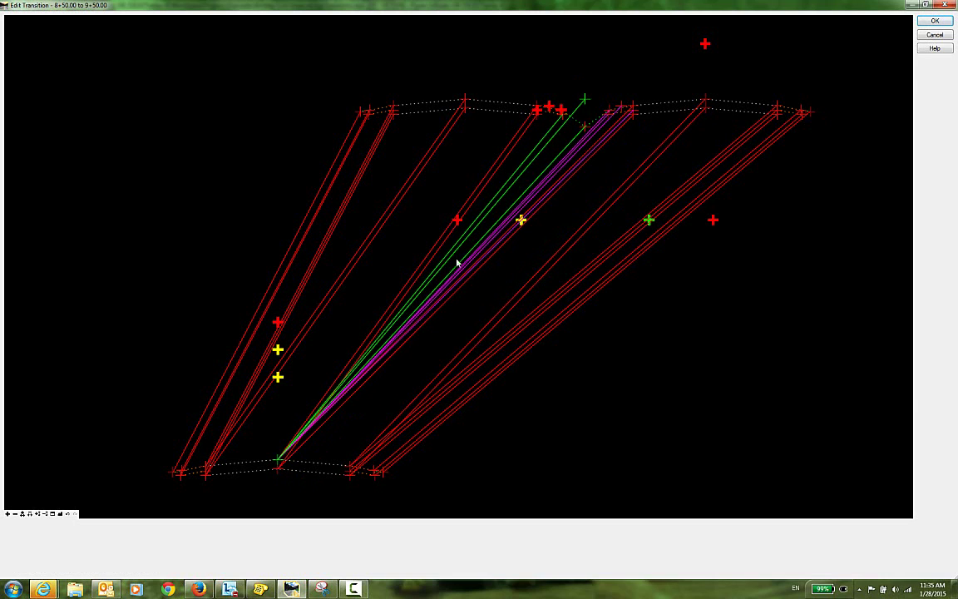
click(562, 110)
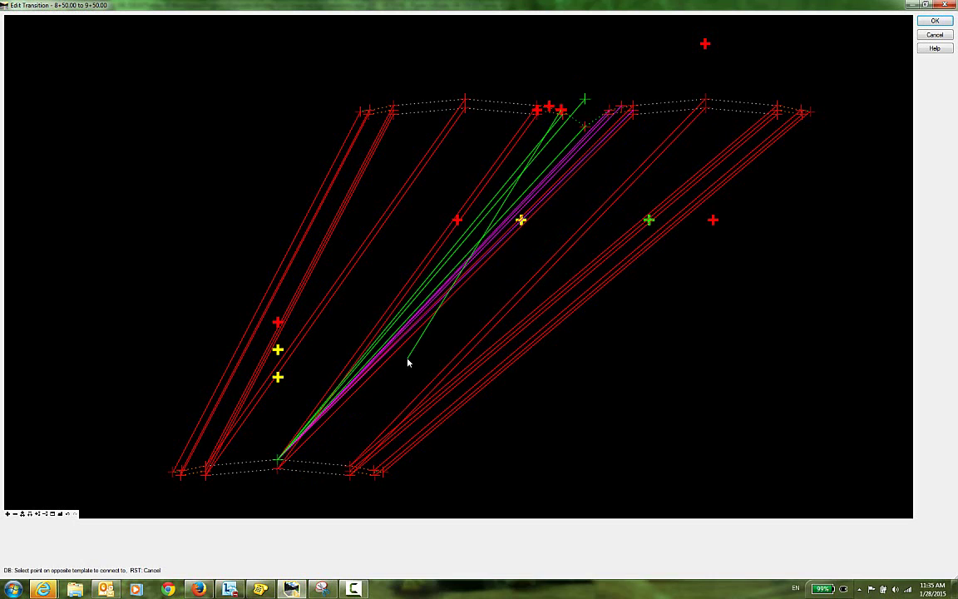
click(278, 460)
click(549, 108)
click(278, 460)
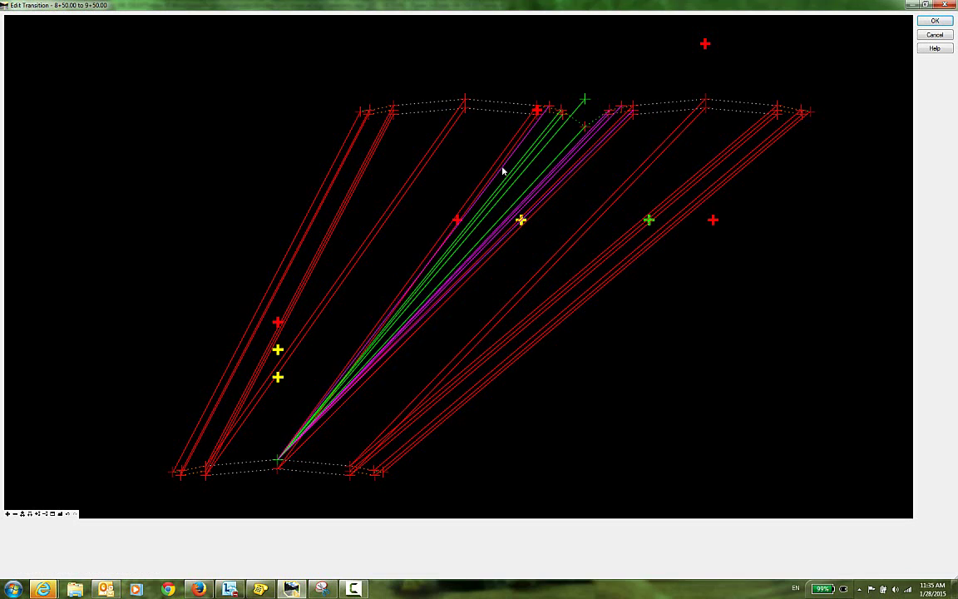
click(542, 111)
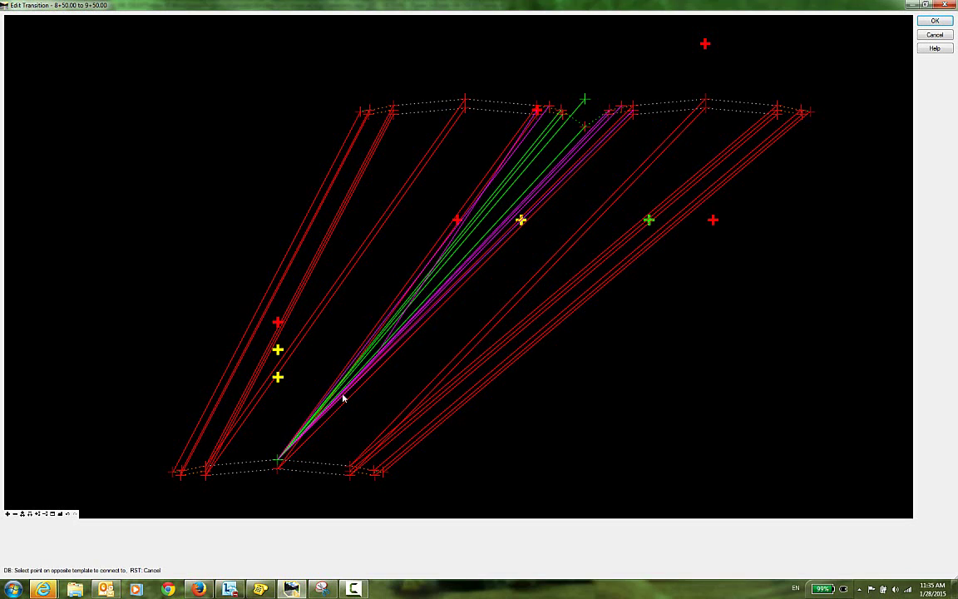
click(279, 460)
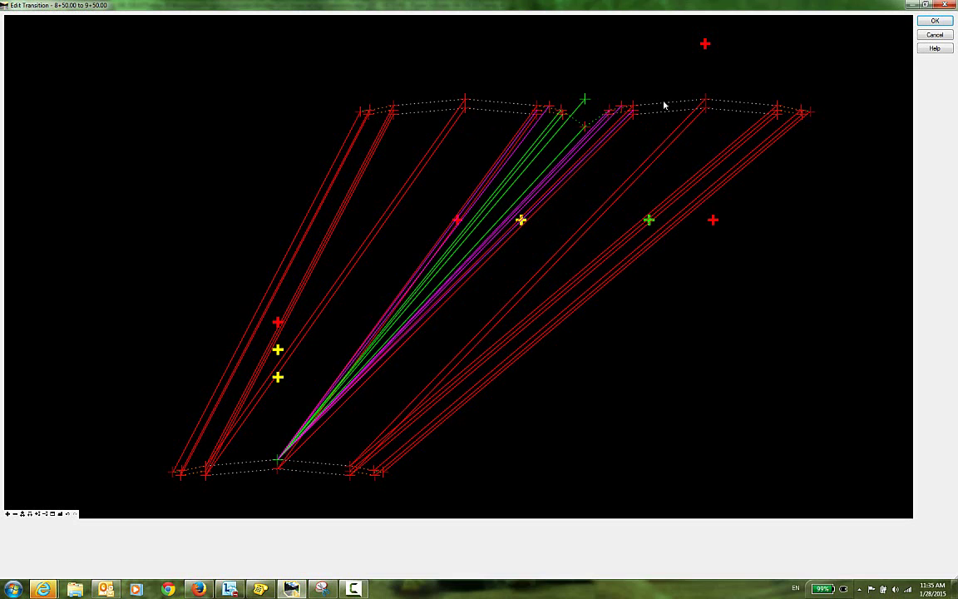
Accept the point connections, dismiss the constraint reminder and set the transition midpoint preview to the start.
middle_drag(766, 278, 695, 261)
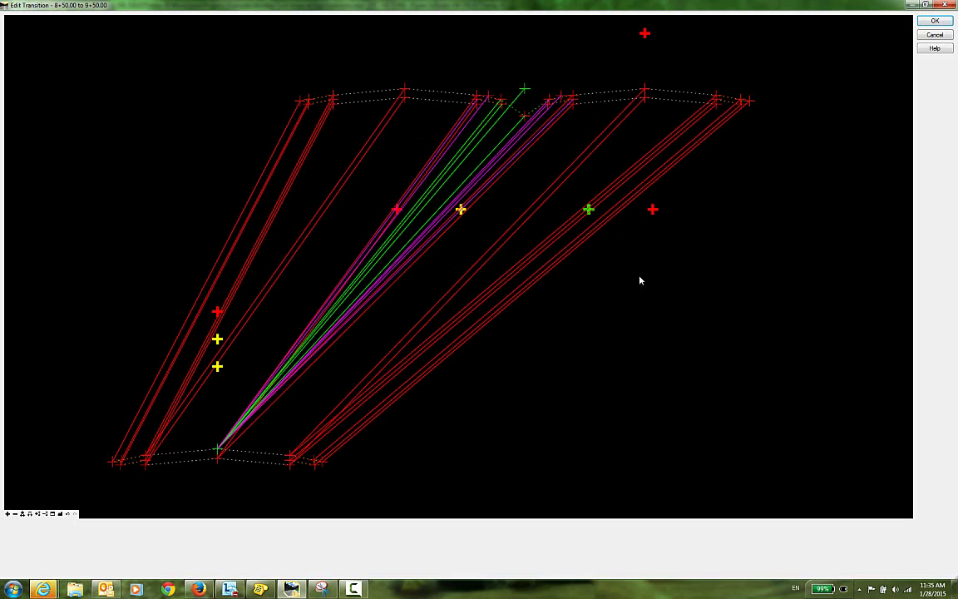
click(936, 22)
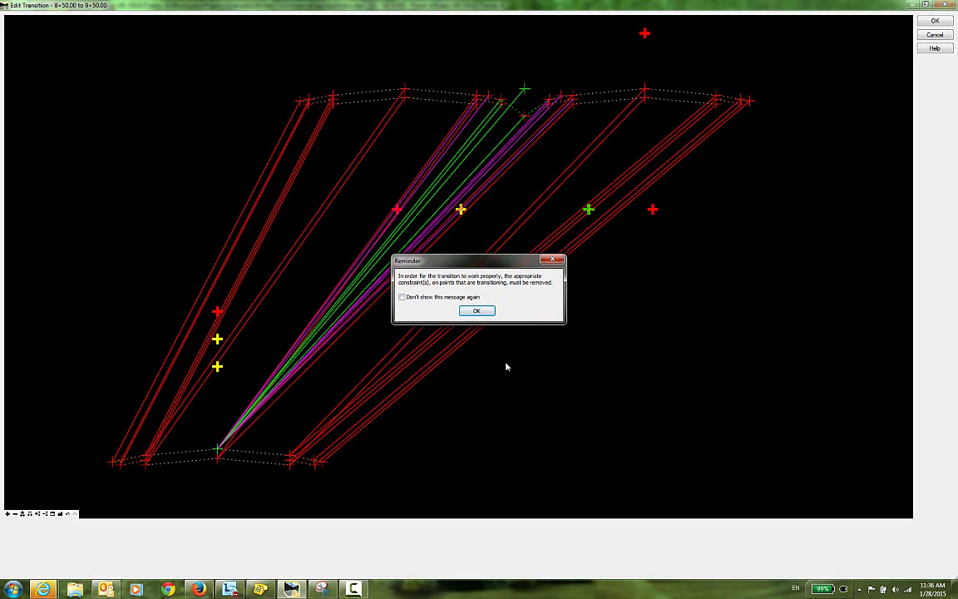
click(482, 312)
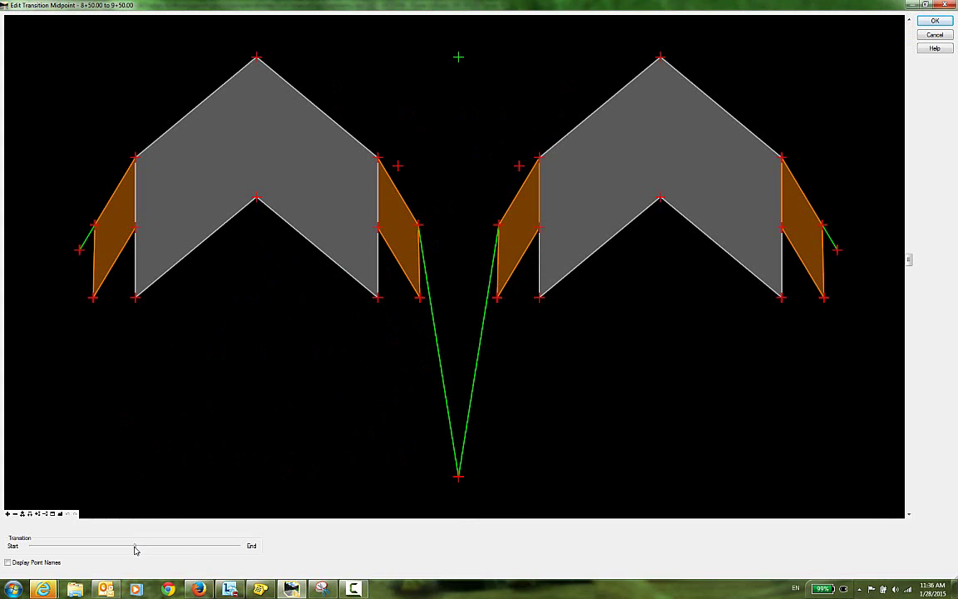
drag(136, 550, 78, 552)
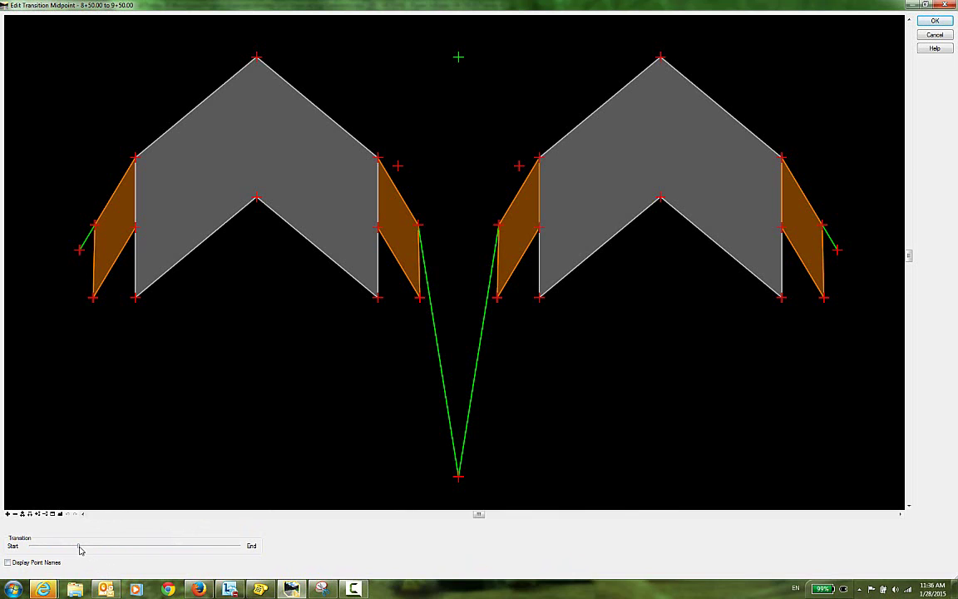
drag(79, 549, 25, 550)
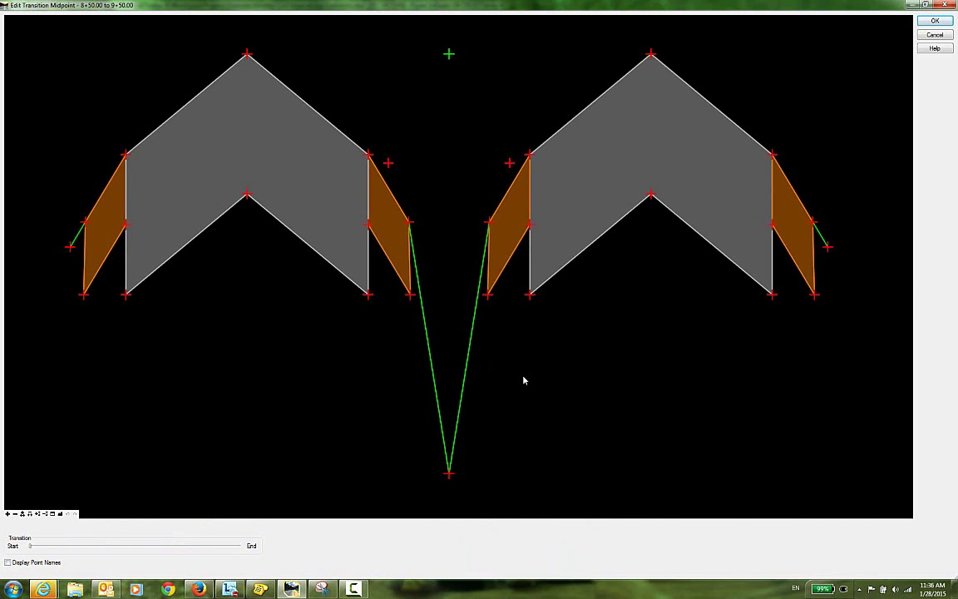
Delete both constraints from the median ditch point and the right roadway's median-side top shoulder and top pavement edge points.
right_click(449, 477)
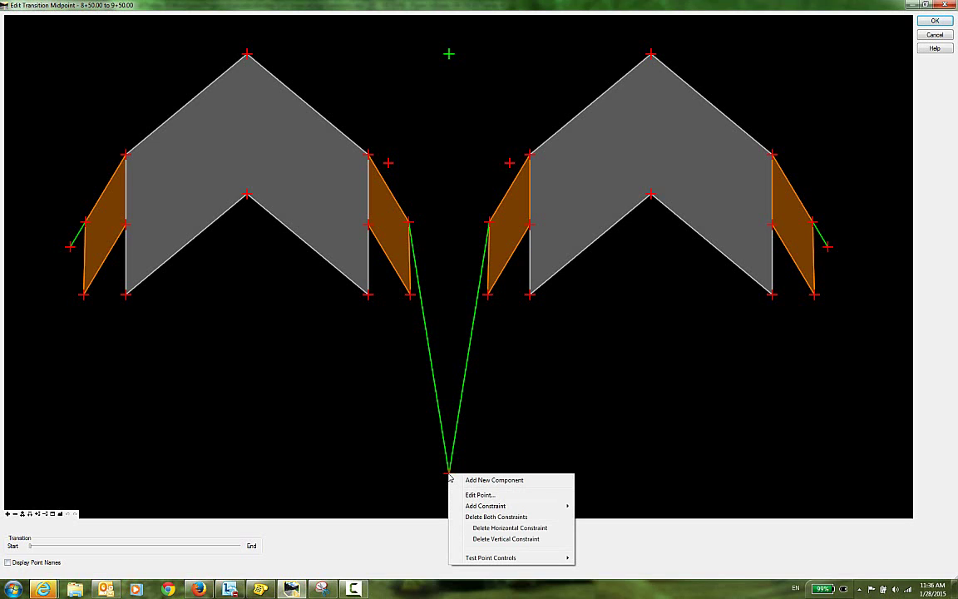
click(500, 518)
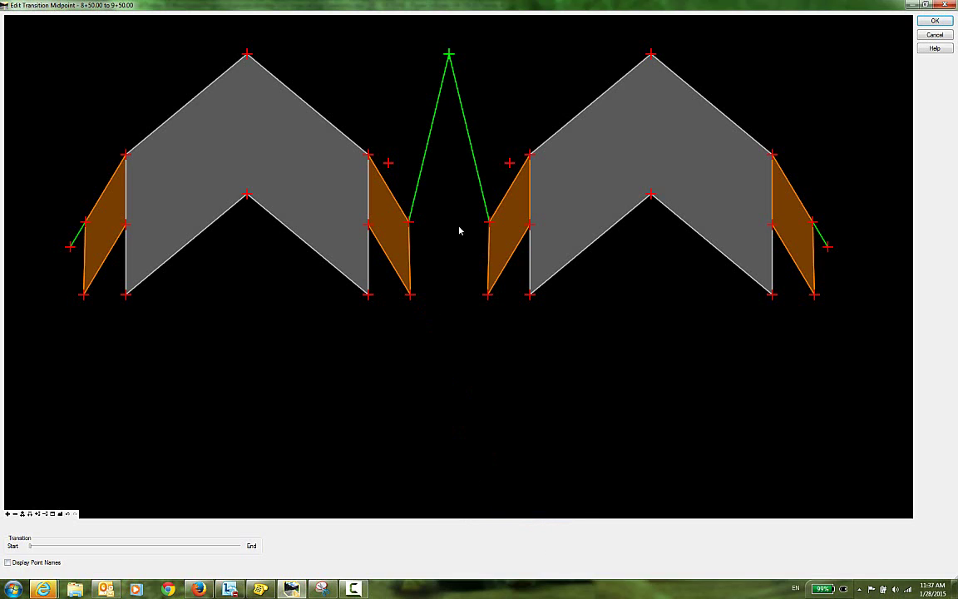
right_click(489, 225)
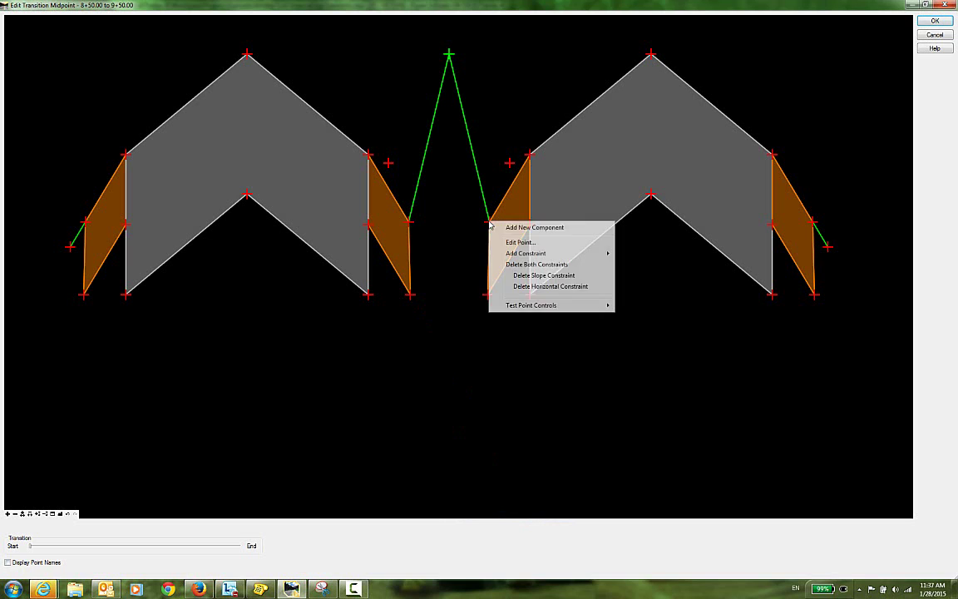
click(555, 265)
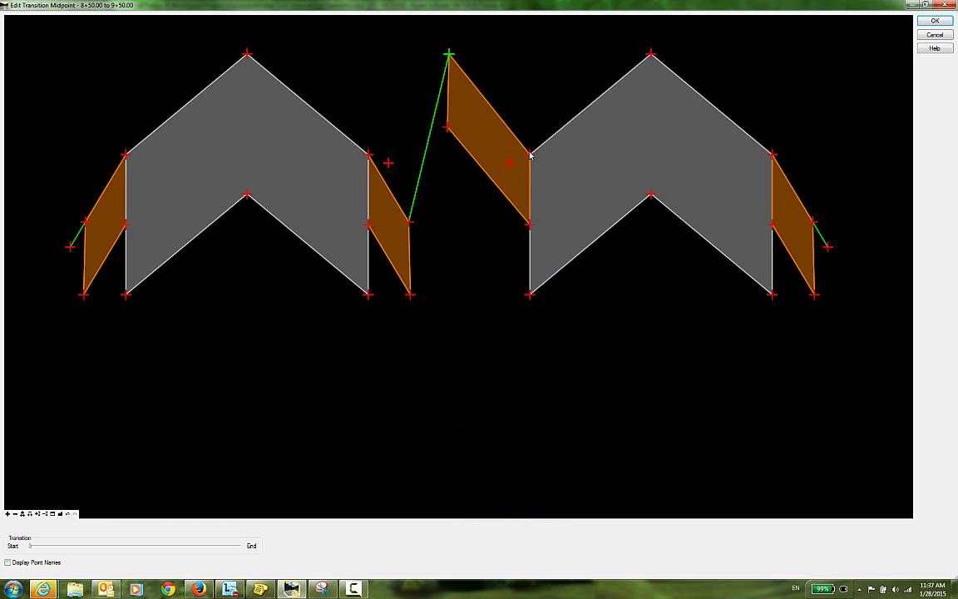
right_click(530, 154)
click(590, 193)
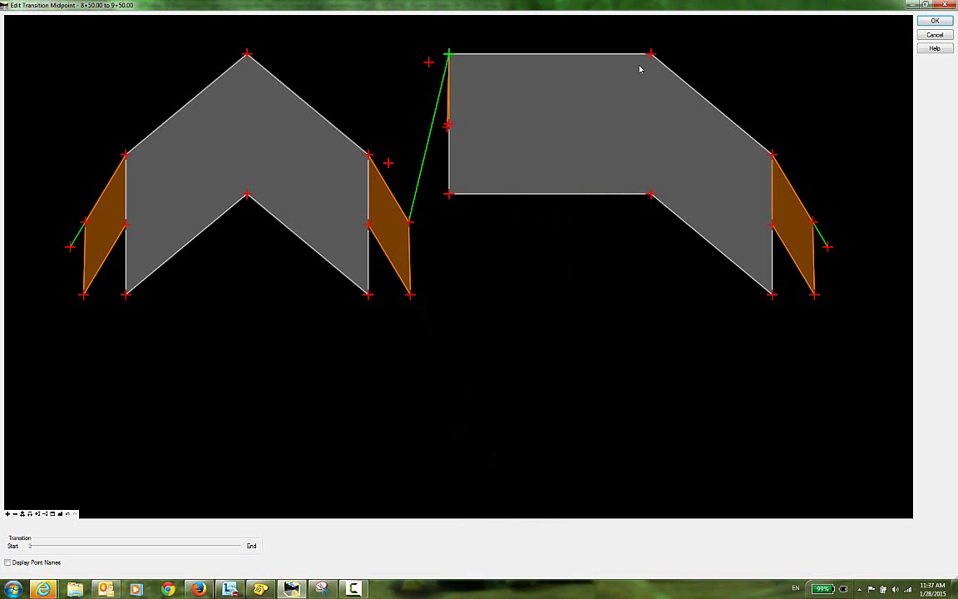
Delete both constraints from the right roadway's top crown point and its outer top pavement edge point.
right_click(652, 55)
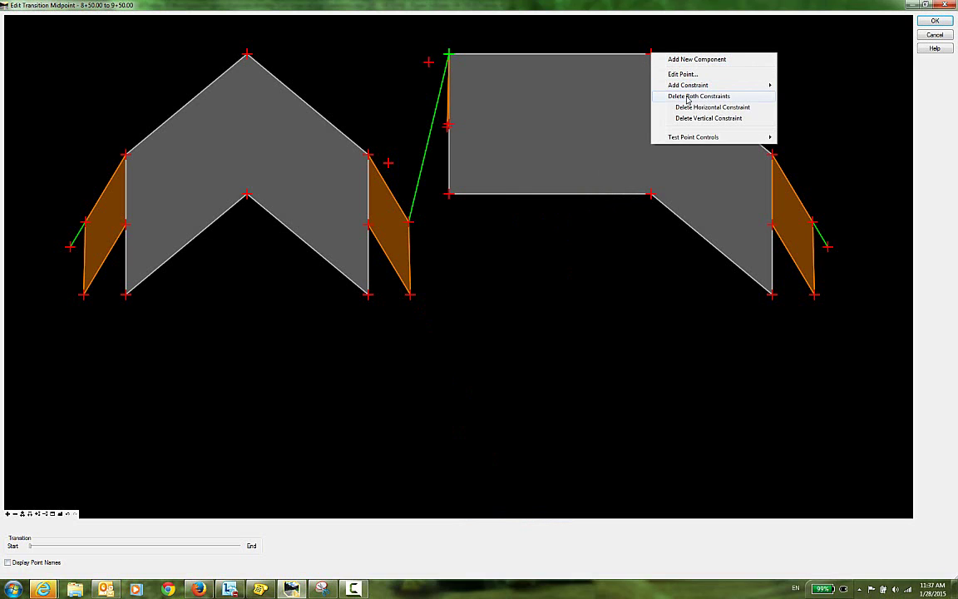
click(688, 97)
right_click(691, 258)
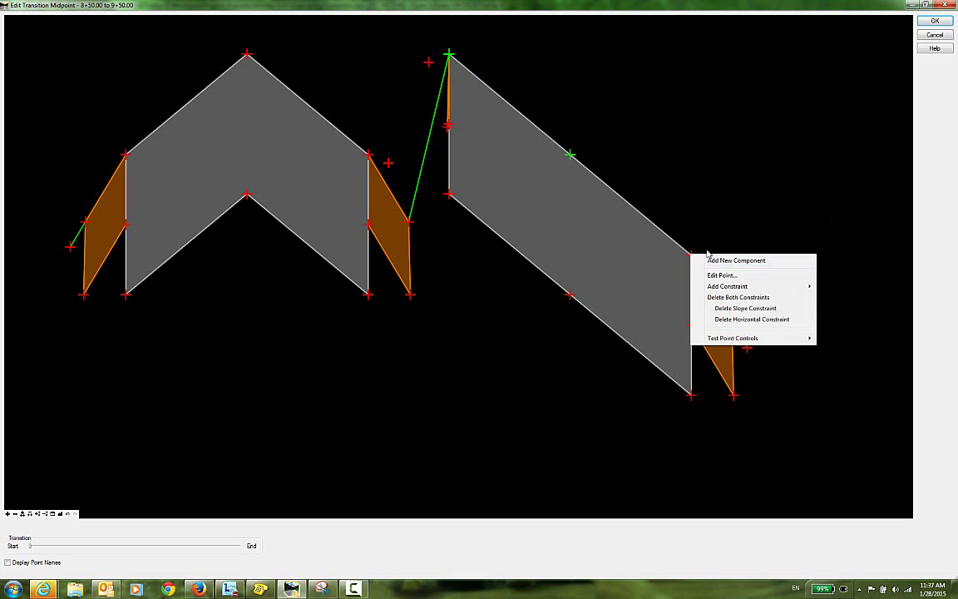
click(734, 298)
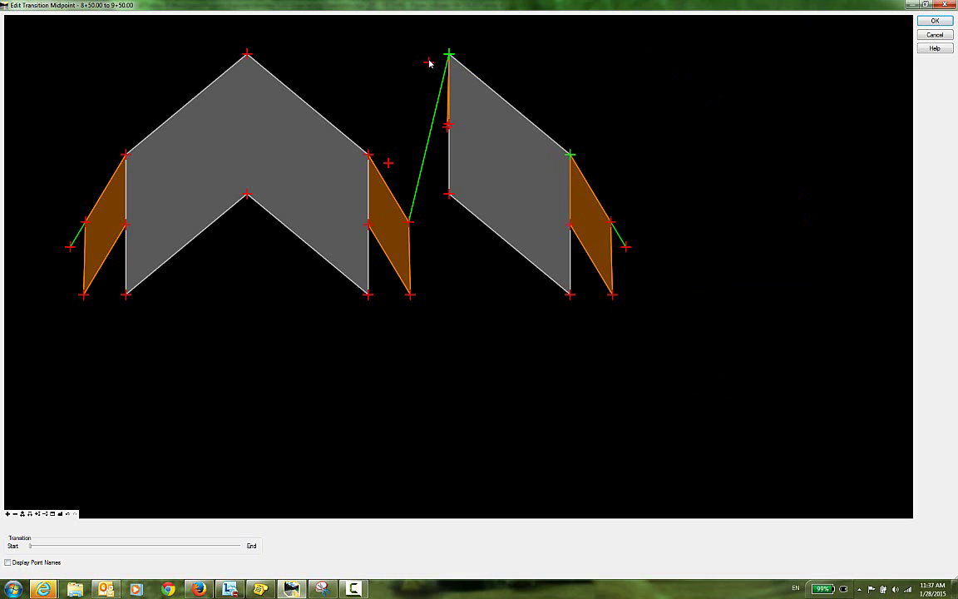
Delete both constraints from the left roadway's median-side top shoulder, median-side pavement edge, crown and outer pavement edge points.
right_click(408, 222)
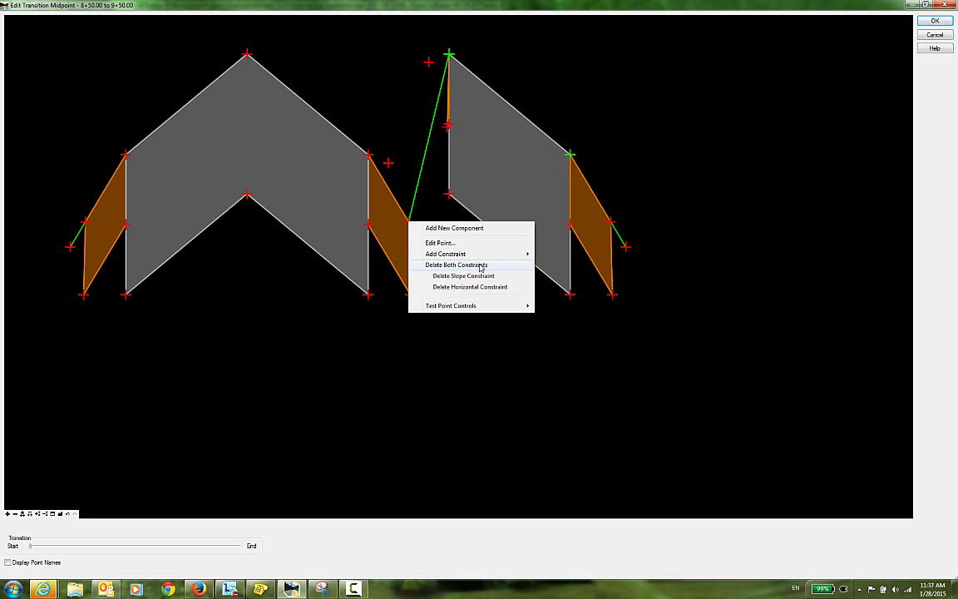
click(480, 267)
right_click(367, 154)
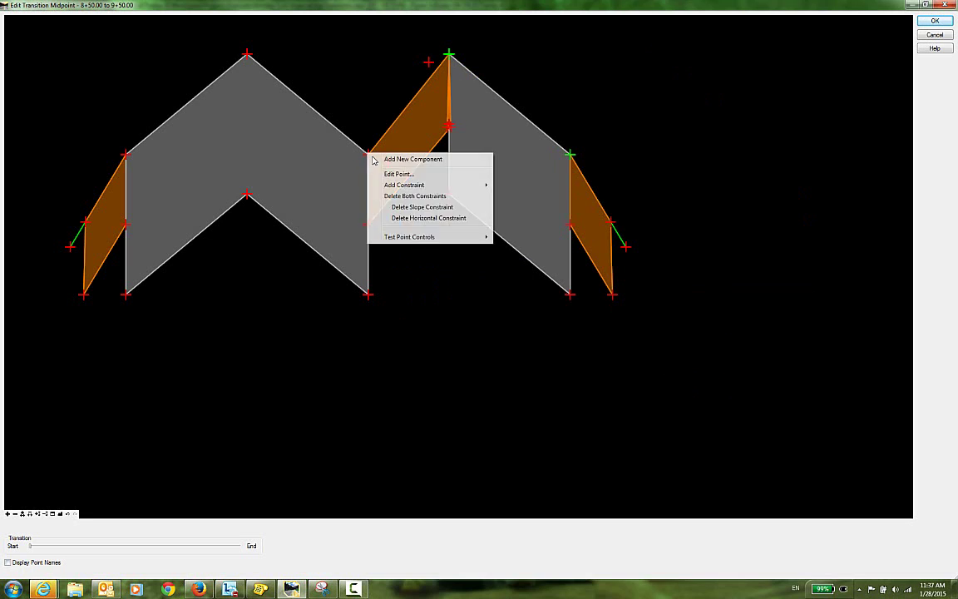
click(420, 198)
right_click(247, 53)
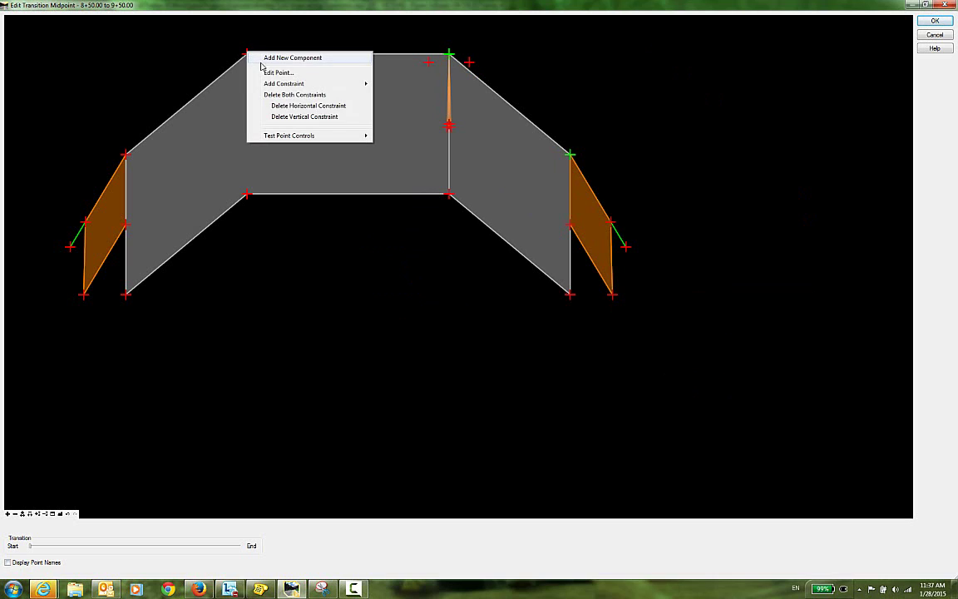
click(316, 96)
right_click(207, 259)
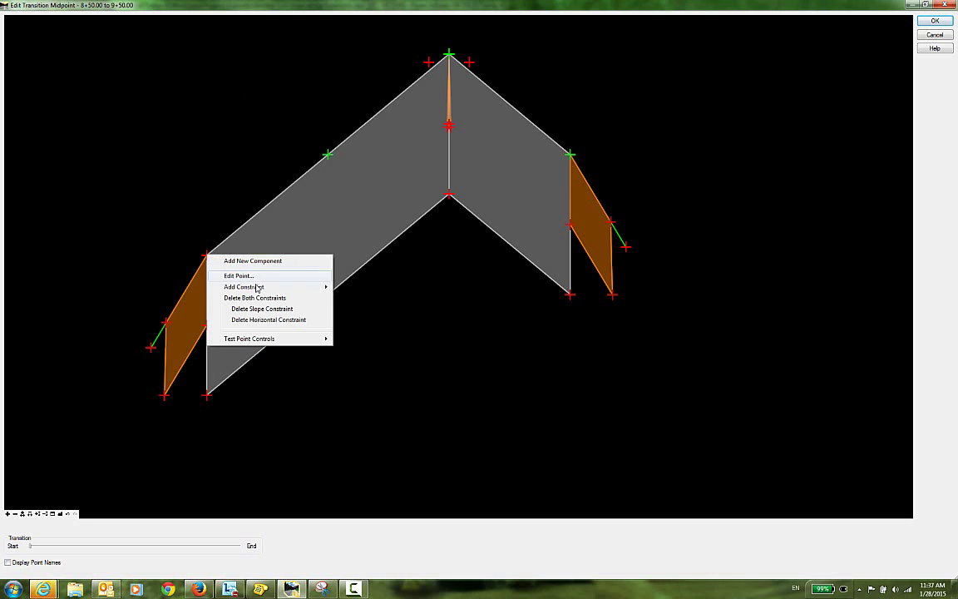
click(261, 299)
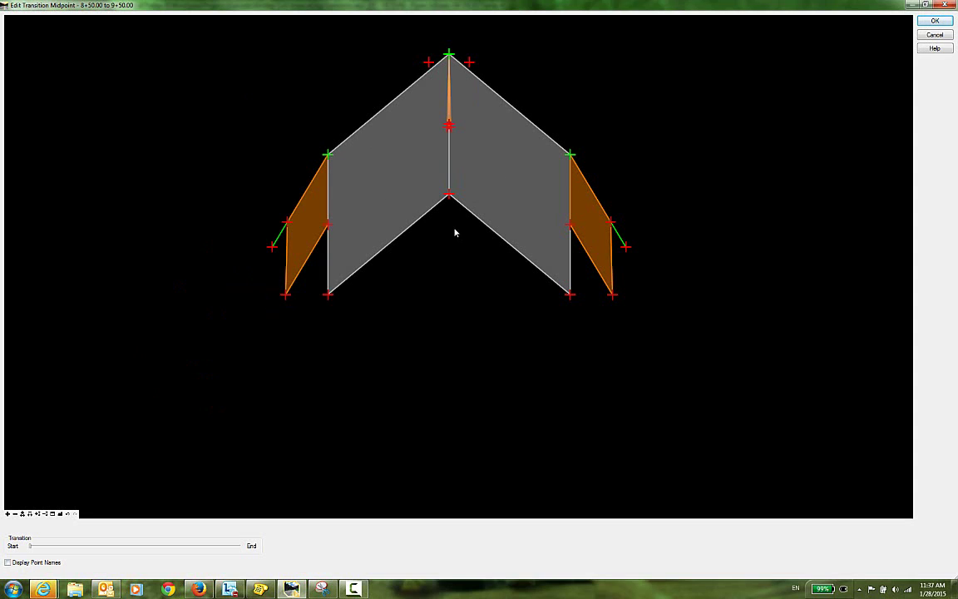
Delete both constraints from the left and right median shoulders' bottom points and the two overlapping shoulder points at the pavement joint.
scroll(447, 307, up, 4)
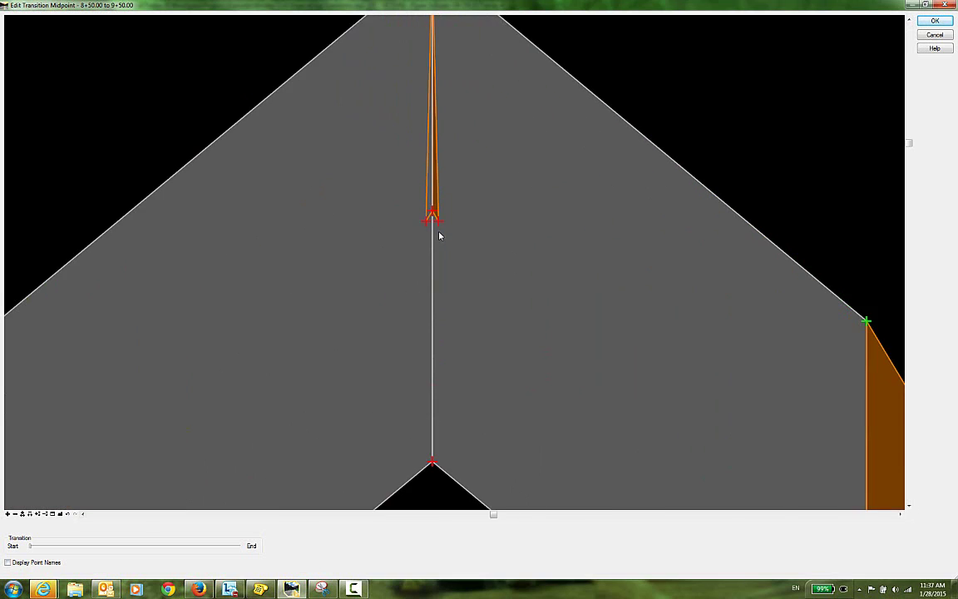
scroll(441, 236, up, 2)
right_click(420, 219)
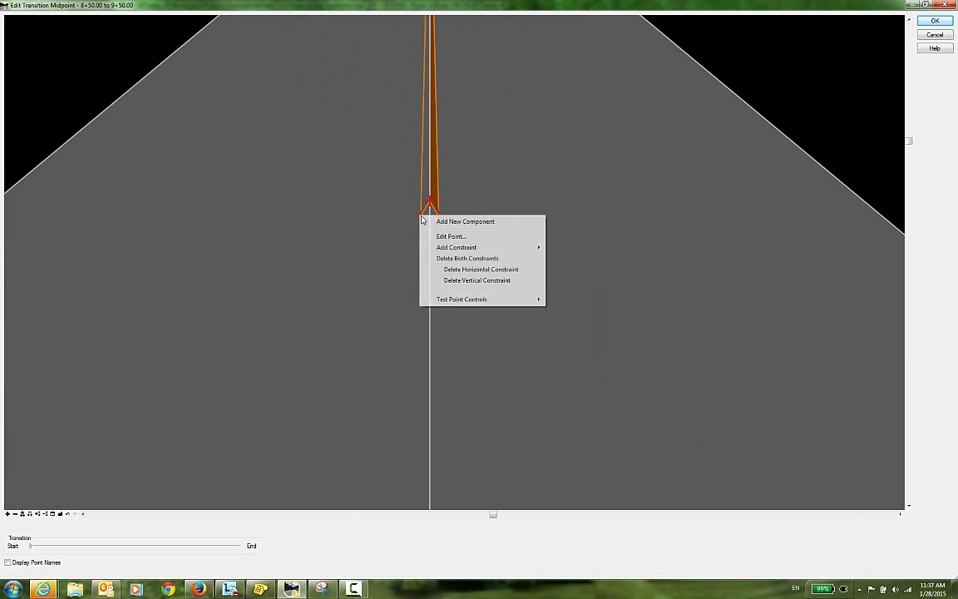
click(472, 260)
right_click(430, 205)
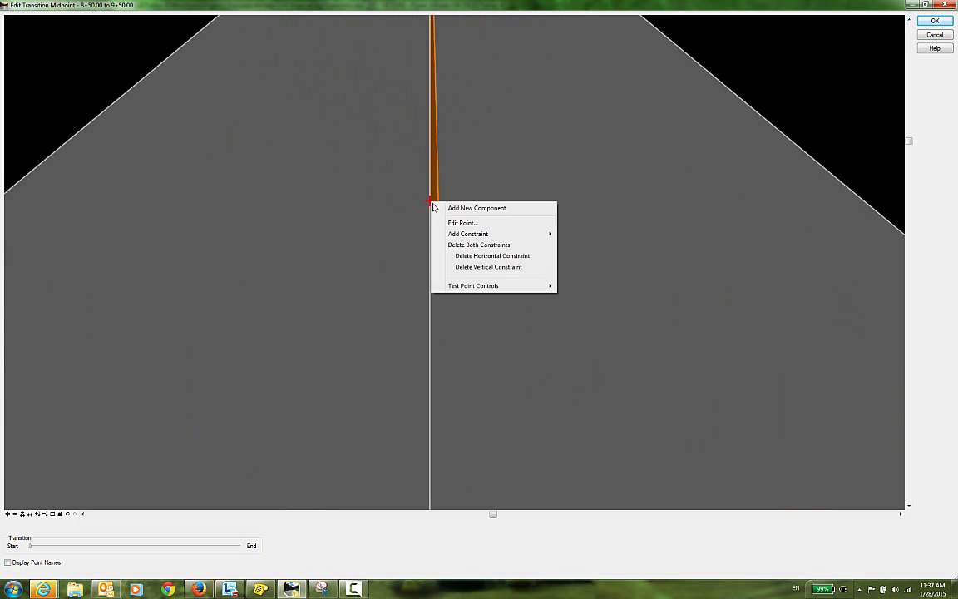
click(463, 242)
right_click(439, 214)
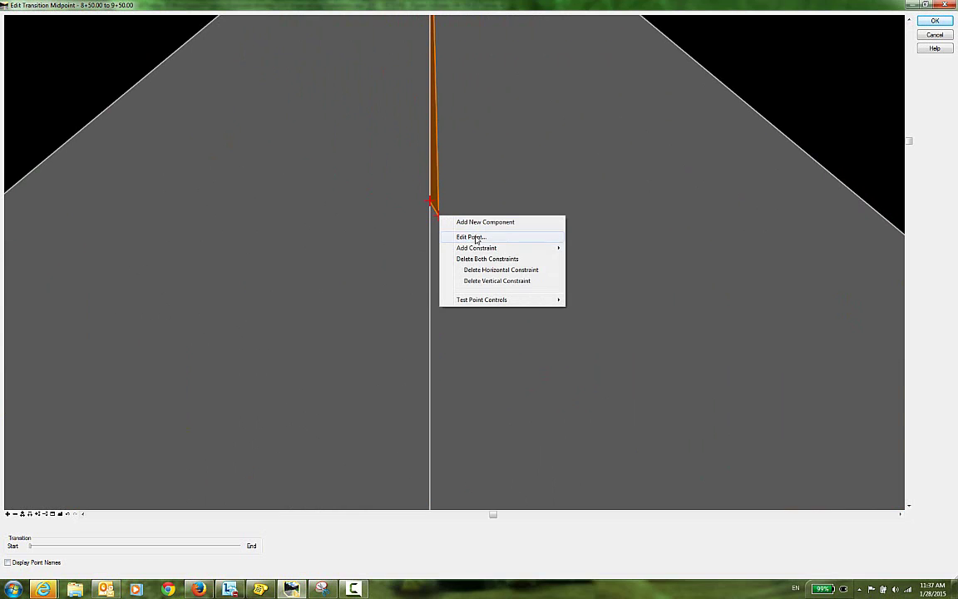
click(480, 259)
right_click(429, 198)
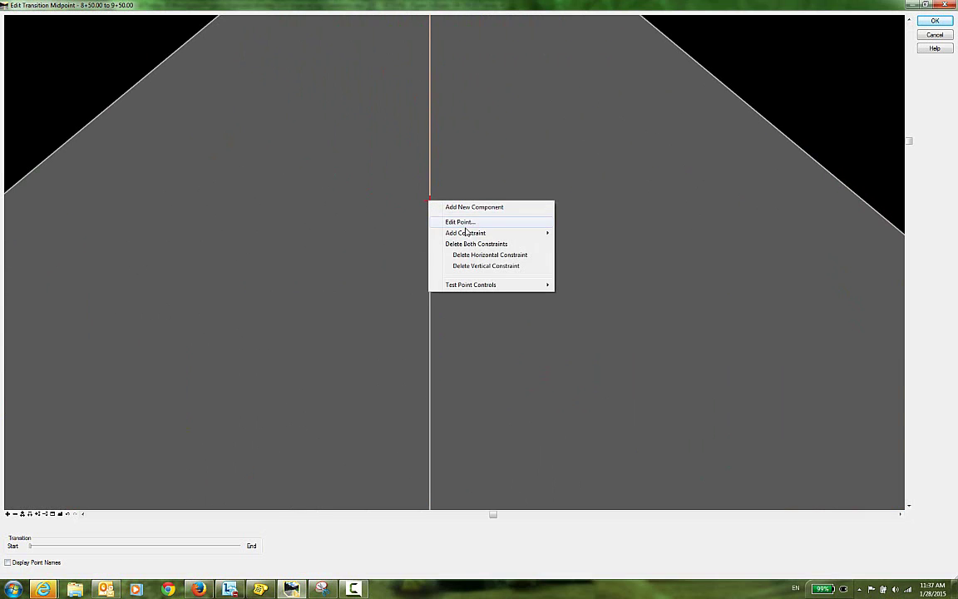
click(467, 243)
scroll(547, 278, down, 5)
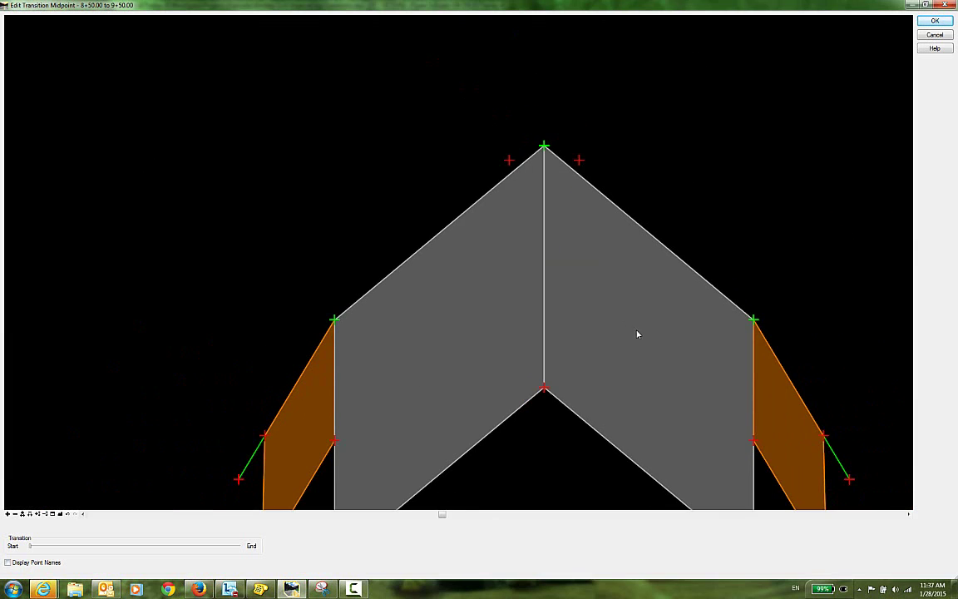
Preview the section's transition from start to end in the midpoint editor and accept the transition edits.
scroll(578, 277, down, 3)
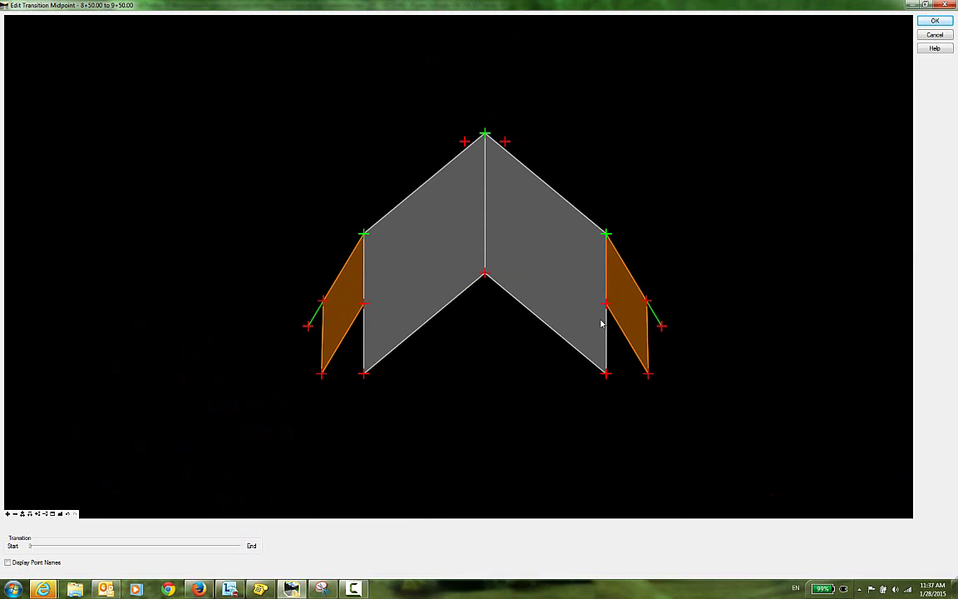
middle_drag(506, 412, 494, 376)
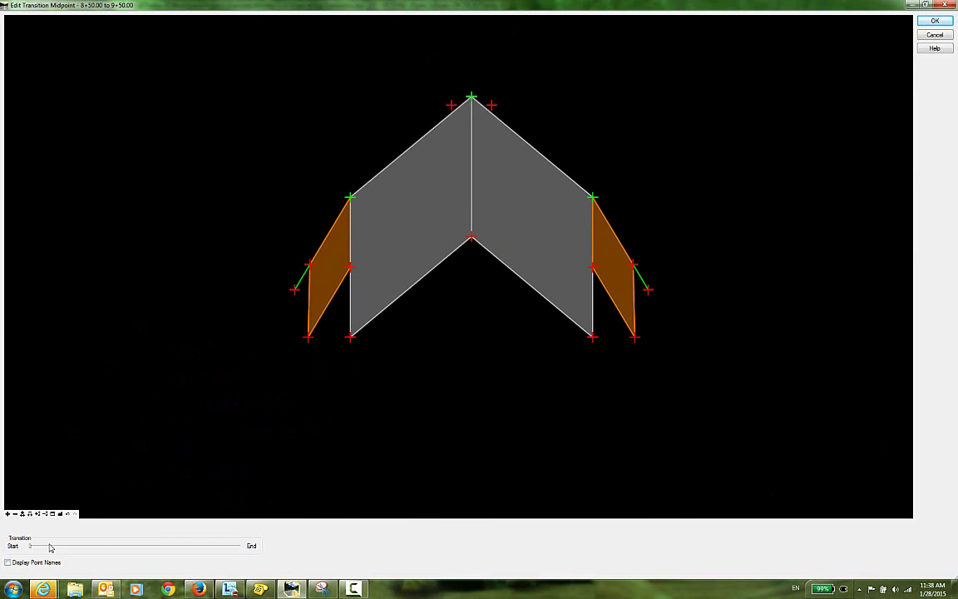
drag(31, 550, 35, 551)
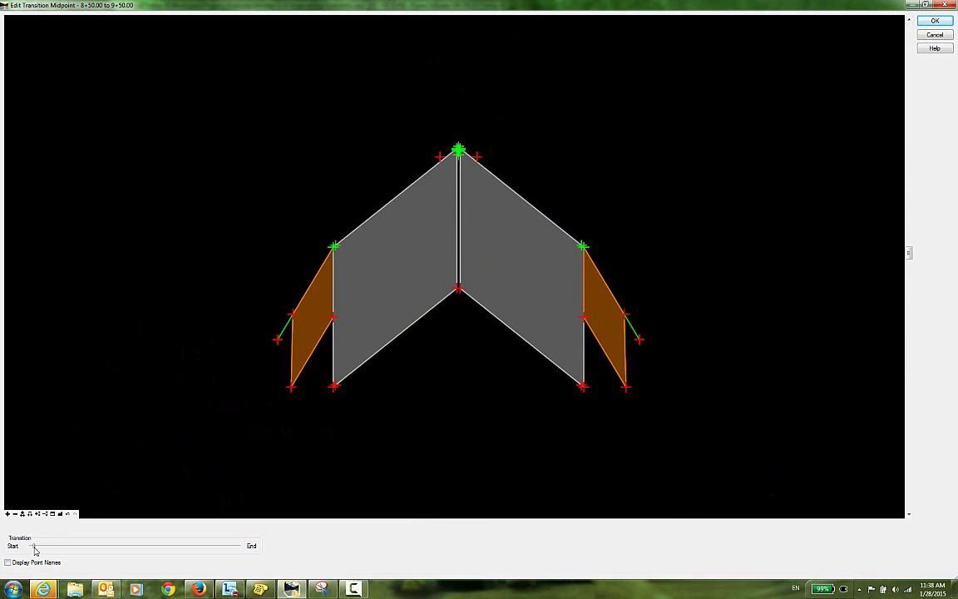
drag(35, 550, 249, 574)
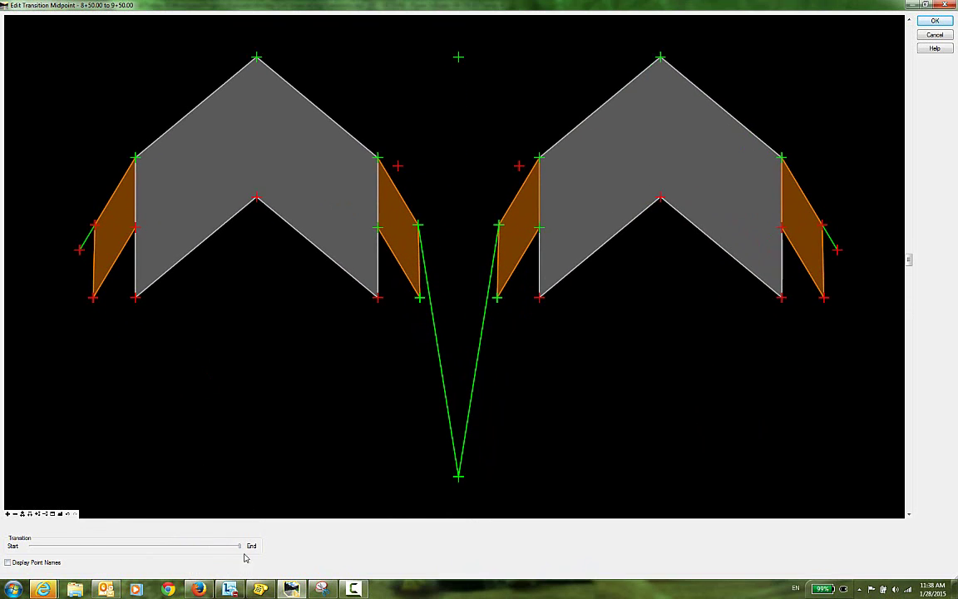
drag(240, 545, 293, 531)
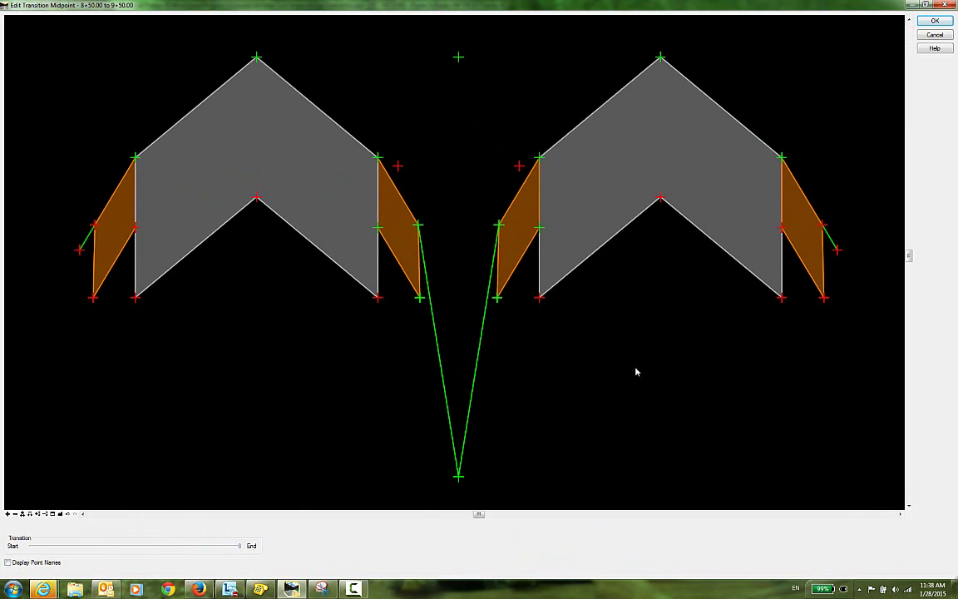
click(935, 23)
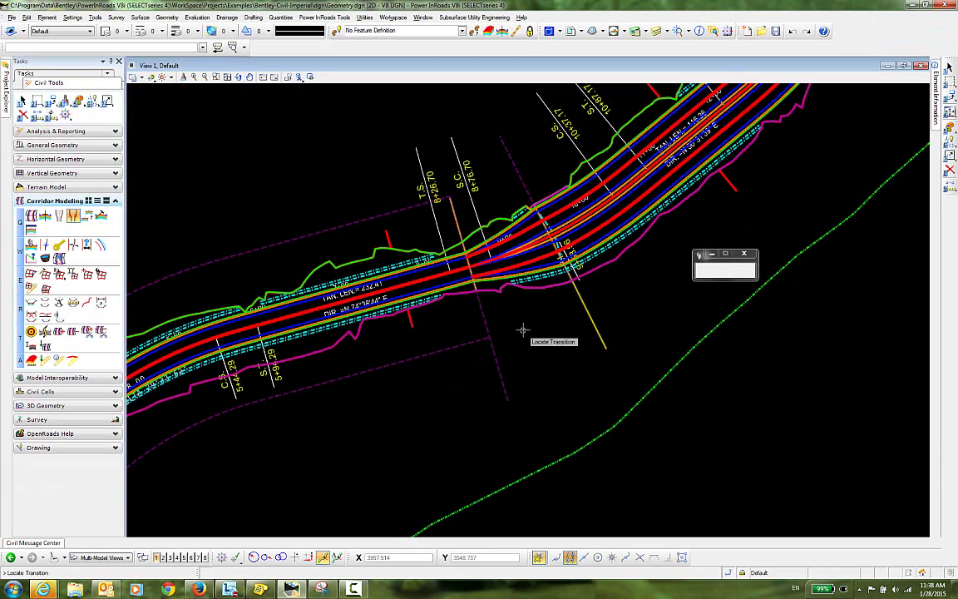
Examine the updated corridor in plan across the transition between stations 8+50 and 9+50.
scroll(519, 257, up, 3)
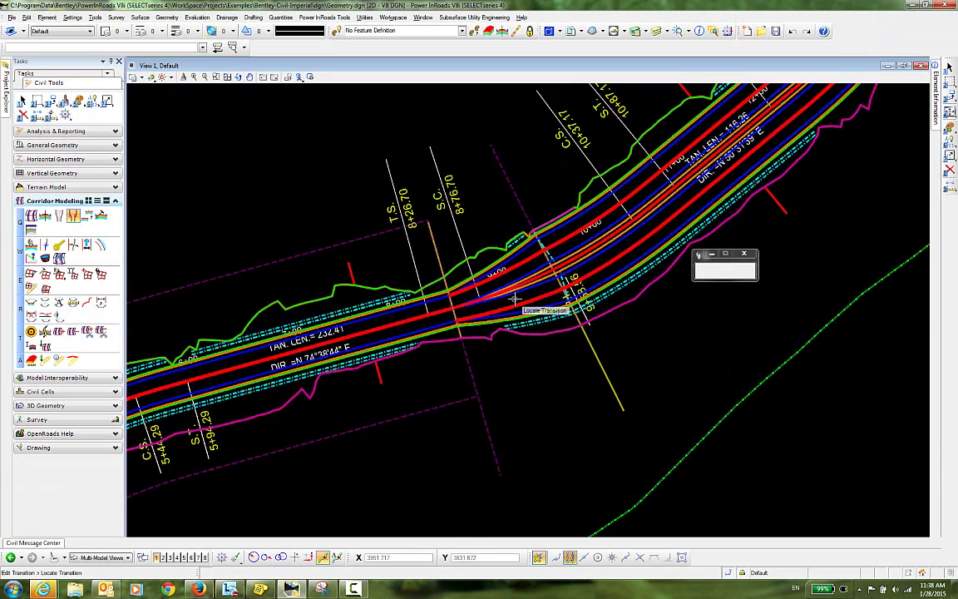
scroll(516, 297, up, 2)
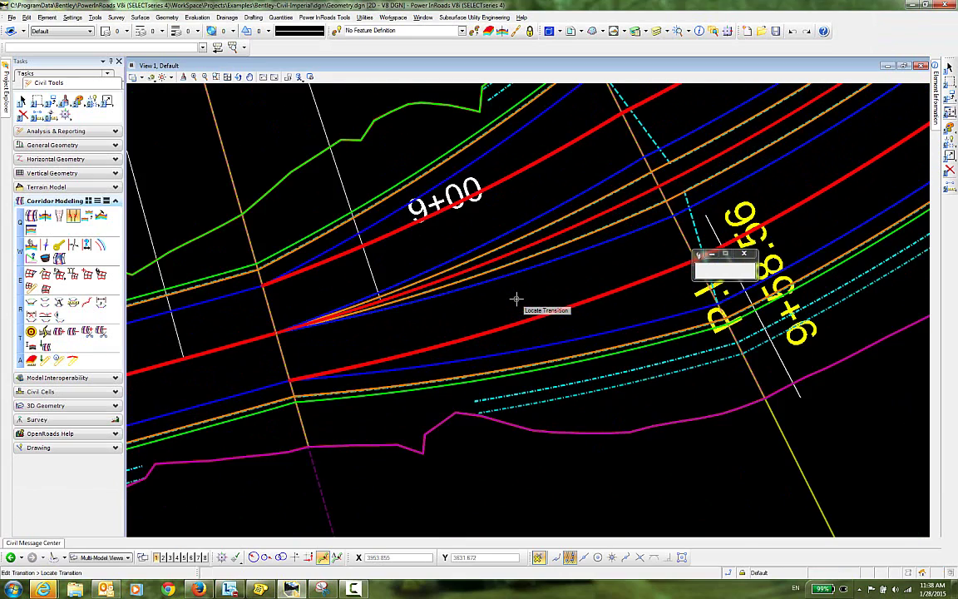
scroll(516, 298, down, 3)
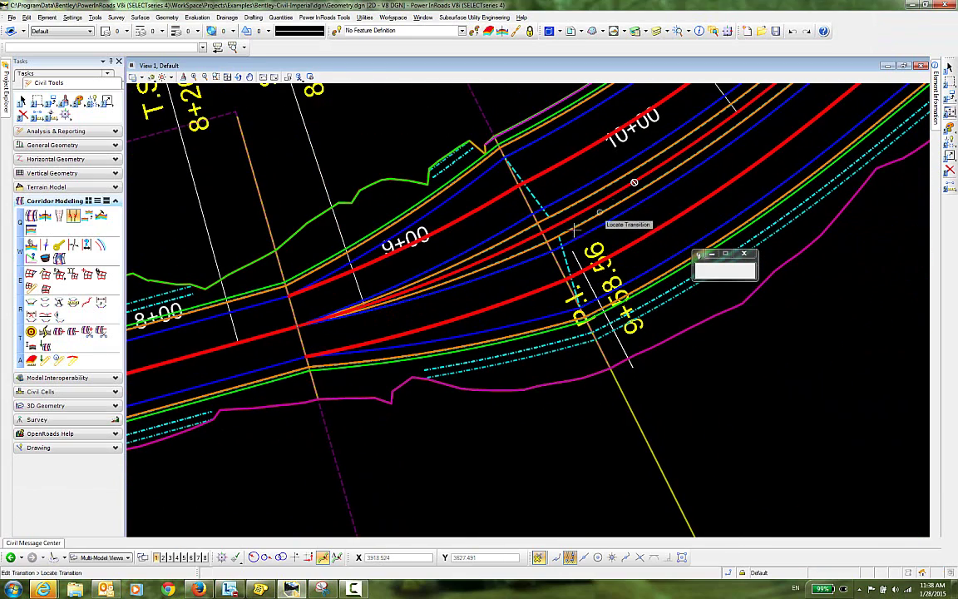
scroll(460, 311, down, 2)
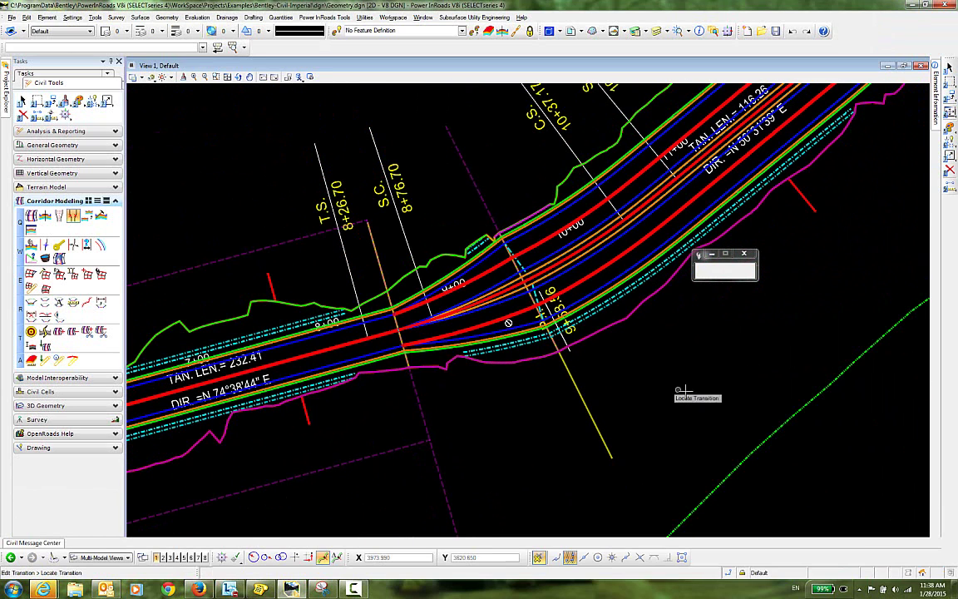